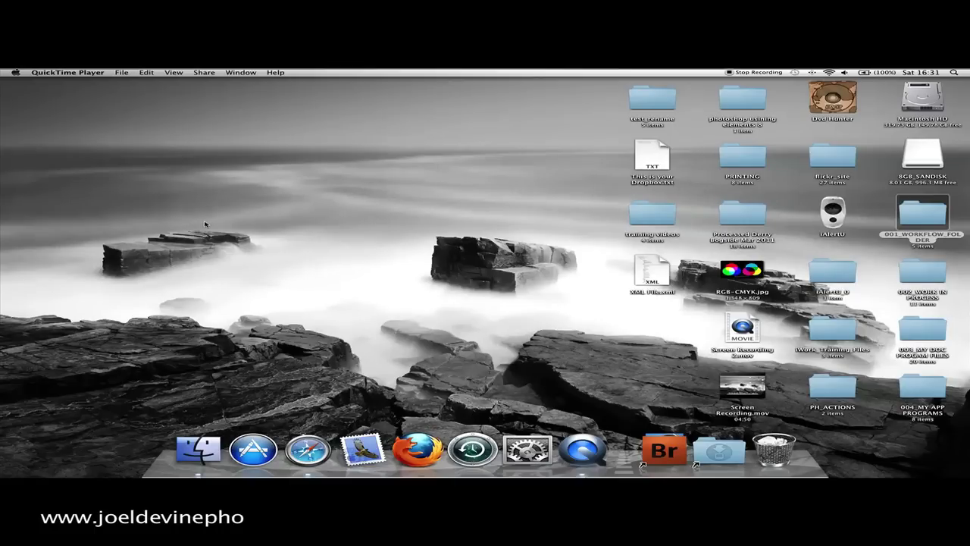
Launch Adobe Photoshop CS4
{"action": "left_click", "coordinate": [664, 449]}
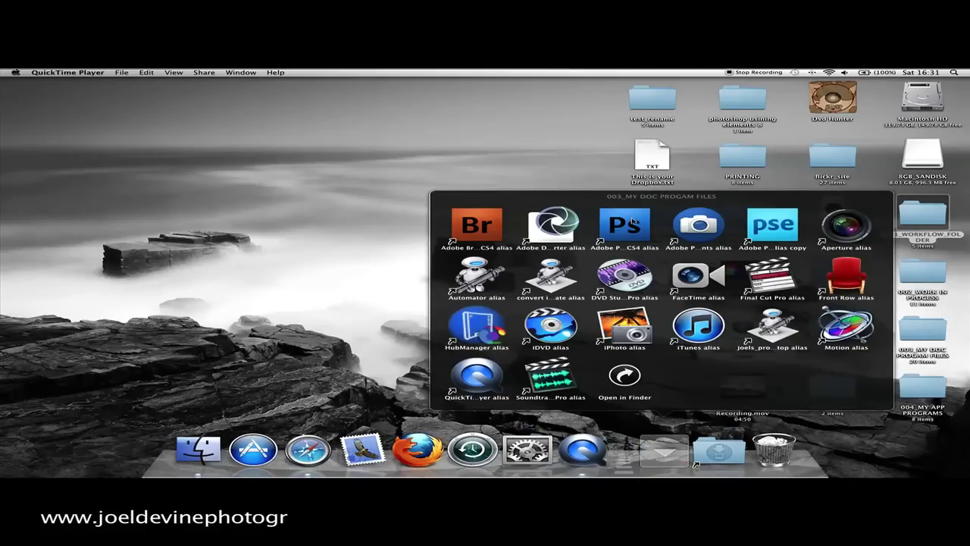
{"action": "left_click", "coordinate": [629, 221]}
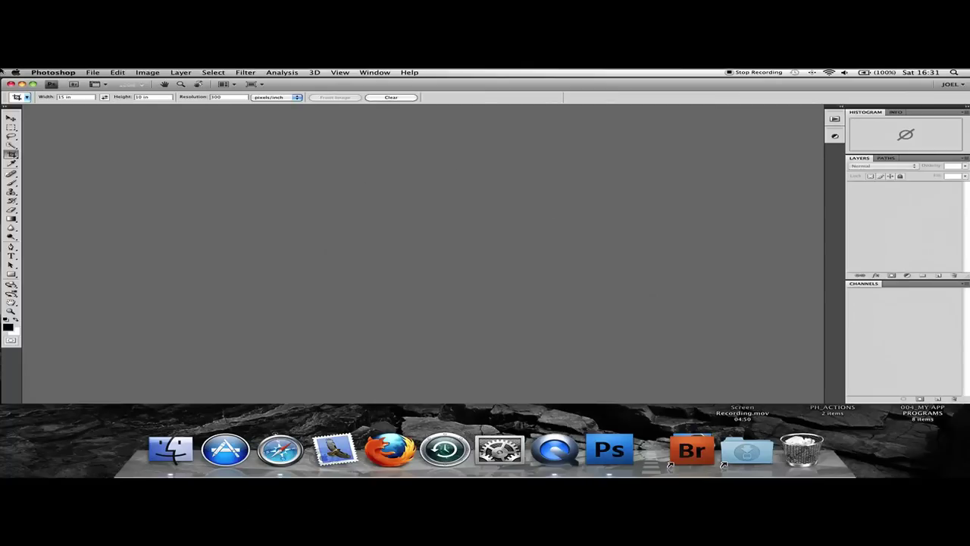
Review the Camera Raw preferences found under the File Handling preferences, including the JPEG and TIFF handling options
{"action": "left_click", "coordinate": [47, 72]}
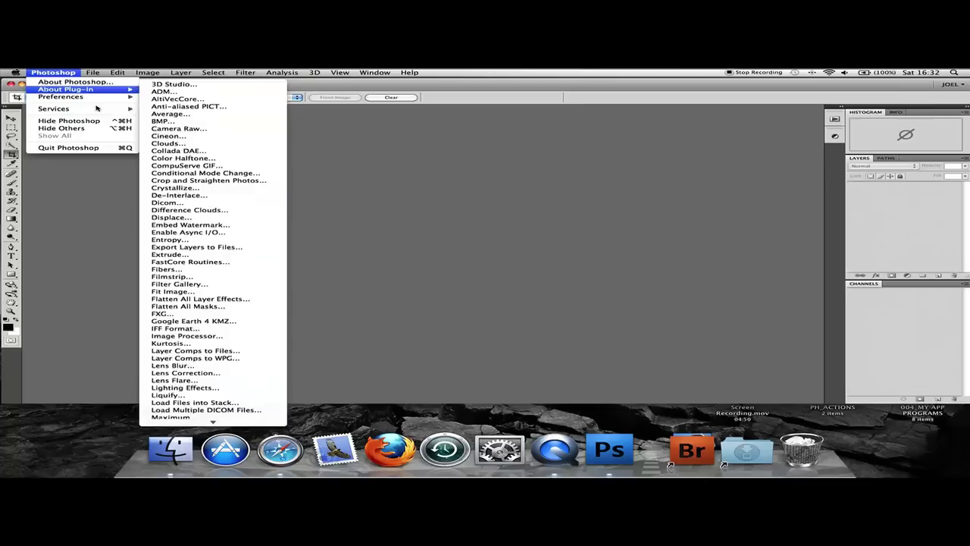
{"action": "mouse_move", "coordinate": [74, 101]}
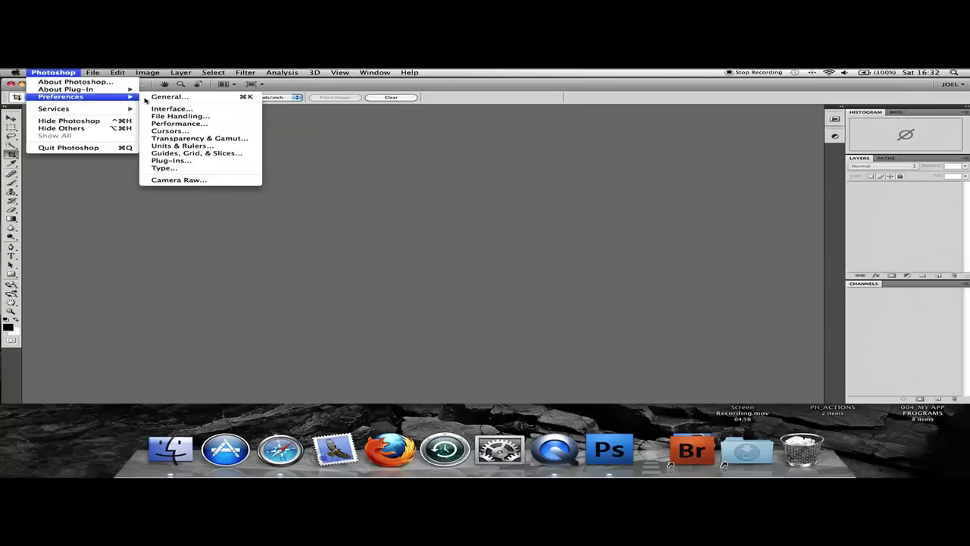
{"action": "left_click", "coordinate": [169, 97]}
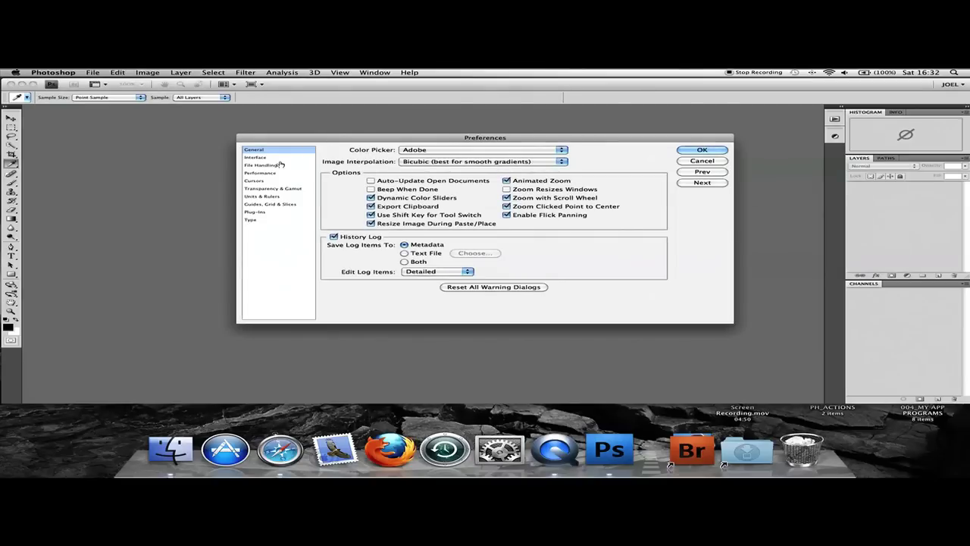
{"action": "left_click", "coordinate": [270, 166]}
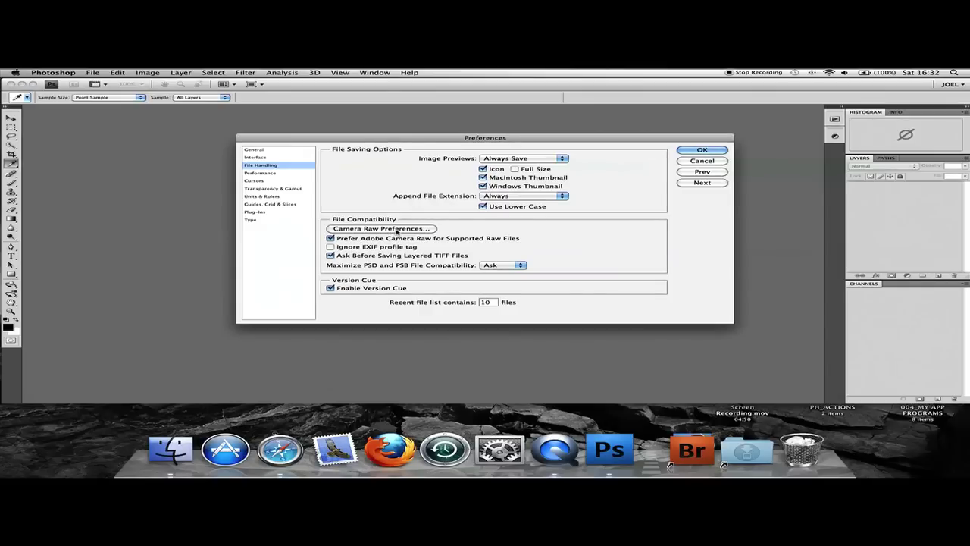
{"action": "left_click", "coordinate": [394, 232]}
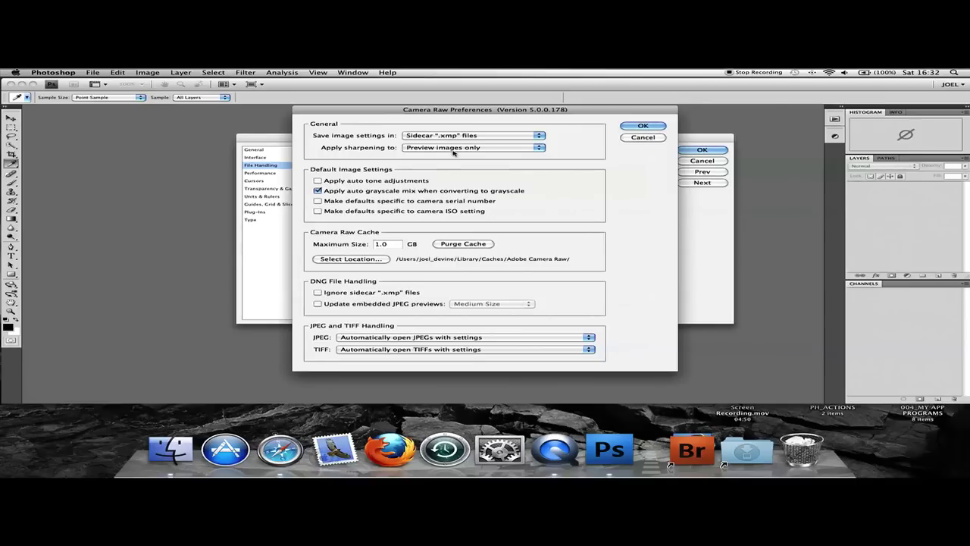
{"action": "left_click", "coordinate": [645, 126]}
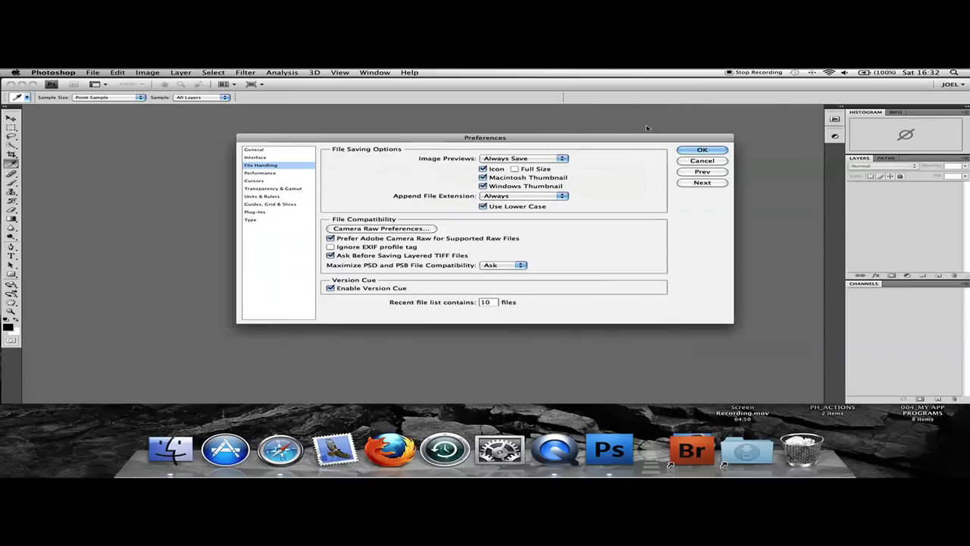
{"action": "left_click", "coordinate": [700, 149]}
{"action": "key", "text": "c"}
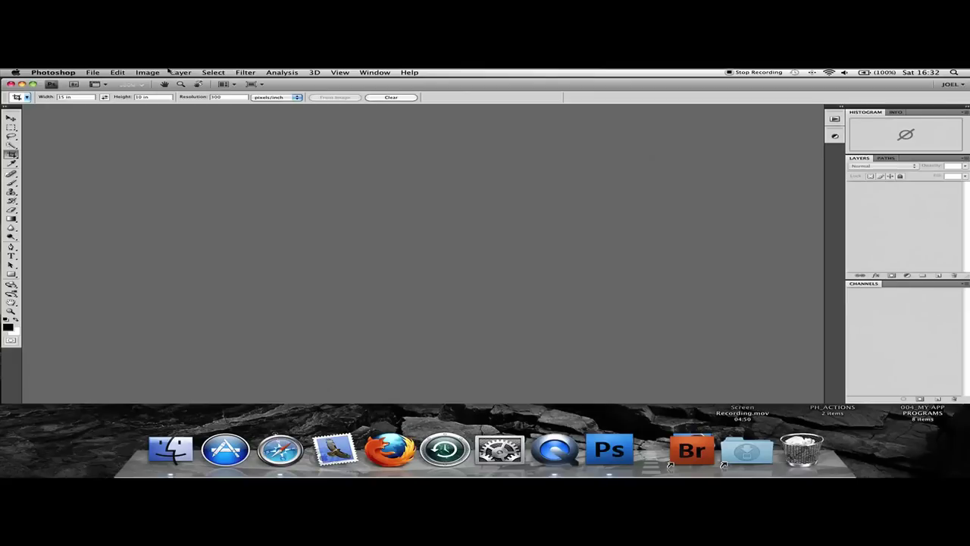
Open the raw portrait studio_shoot_strabane__150311_0007.CR2 from the RAW FILES folder in Camera Raw
{"action": "left_click", "coordinate": [93, 72]}
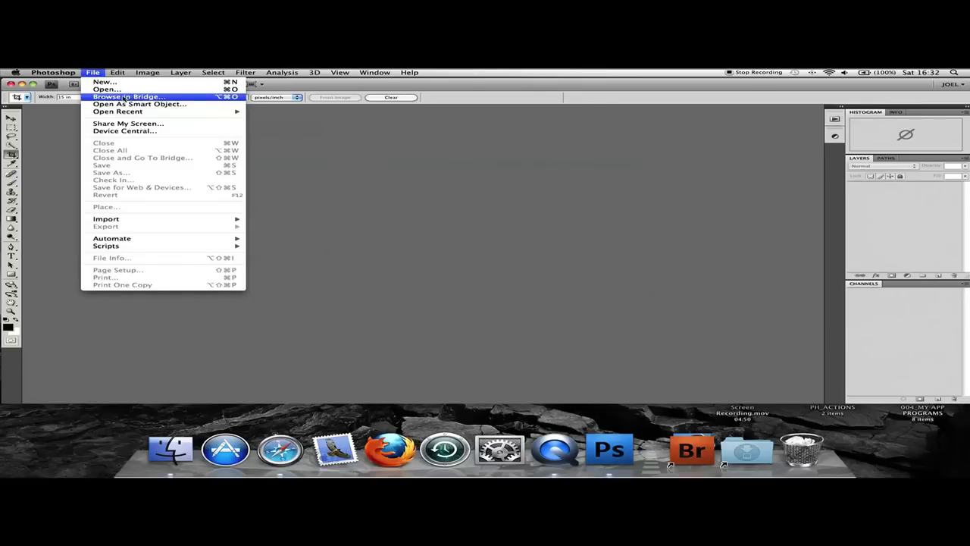
{"action": "left_click", "coordinate": [107, 90]}
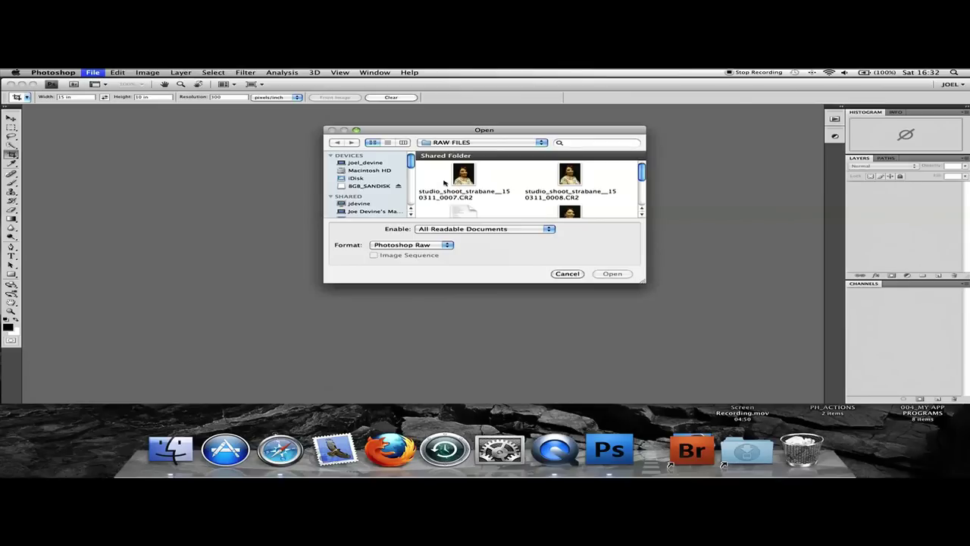
{"action": "left_click", "coordinate": [459, 180]}
{"action": "left_click", "coordinate": [613, 275]}
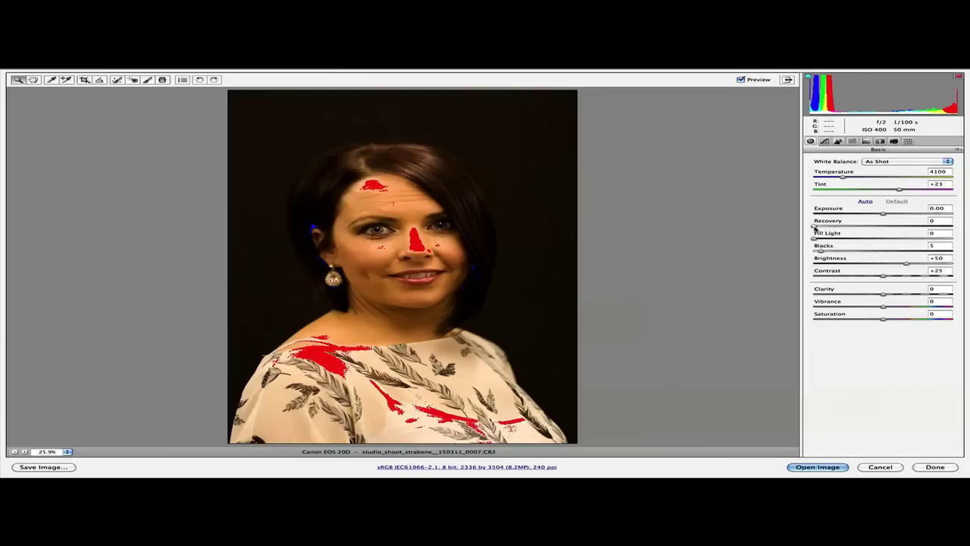
Set Recovery to 80 and sample the white balance from the white fabric of the woman's top
{"action": "left_click_drag", "start_coordinate": [815, 227], "coordinate": [923, 230]}
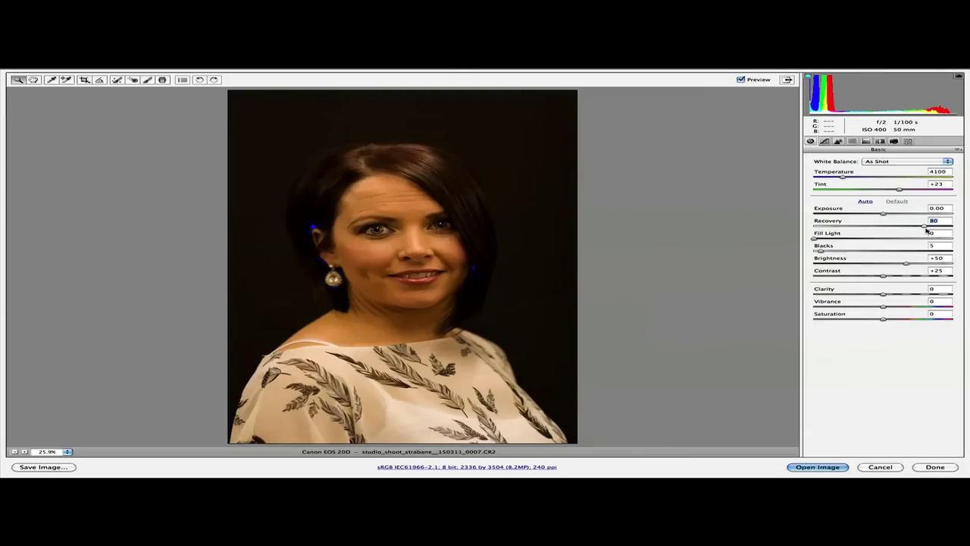
{"action": "mouse_move", "coordinate": [925, 229]}
{"action": "left_mouse_down"}
{"action": "mouse_move", "coordinate": [956, 232]}
{"action": "mouse_move", "coordinate": [924, 230]}
{"action": "left_mouse_up"}
{"action": "left_click", "coordinate": [50, 80]}
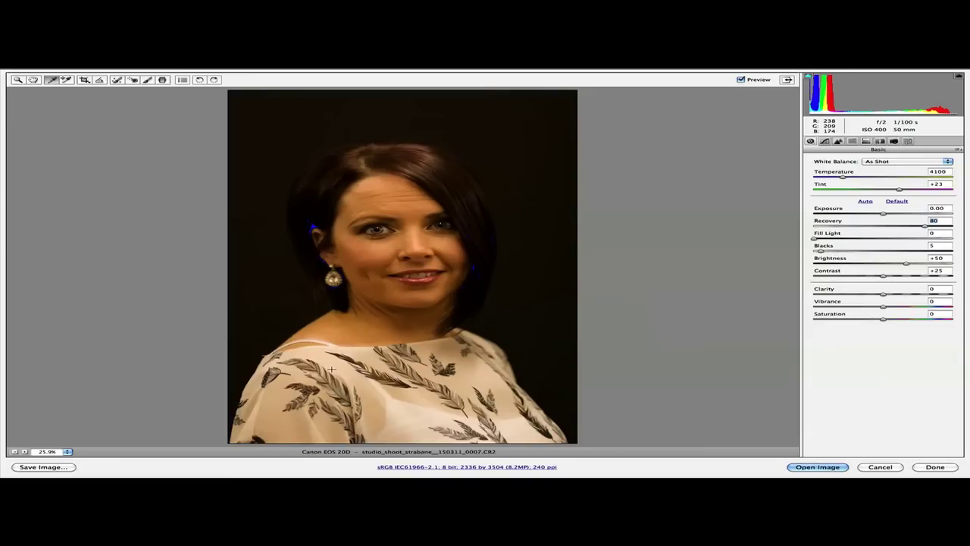
{"action": "left_click", "coordinate": [438, 429]}
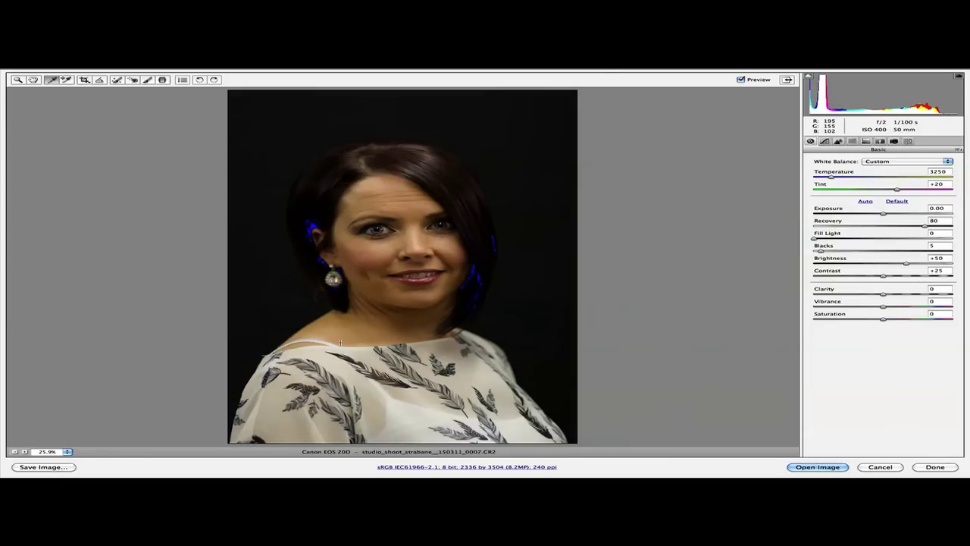
Open the adjusted portrait in Photoshop and add a Solid Color fill layer above the background
{"action": "left_click", "coordinate": [818, 467]}
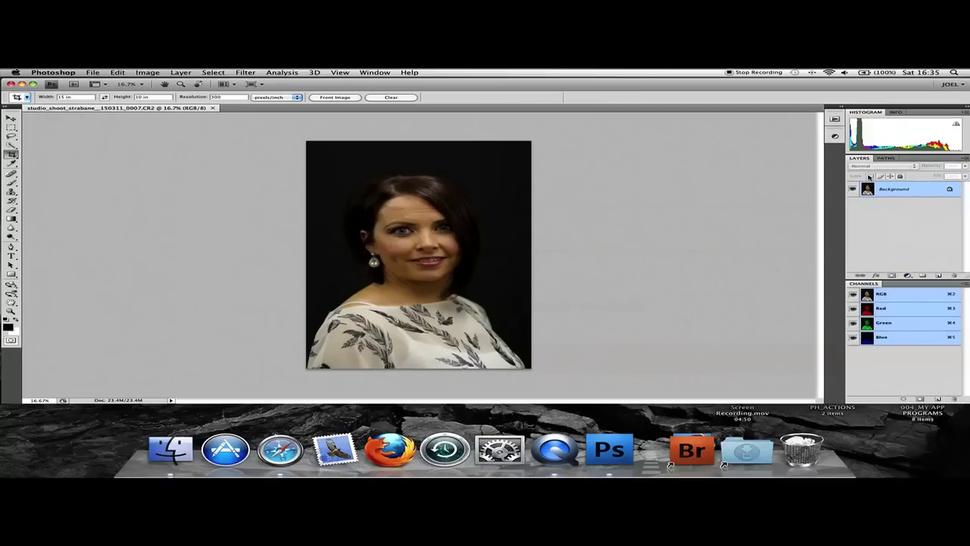
{"action": "left_click", "coordinate": [907, 276]}
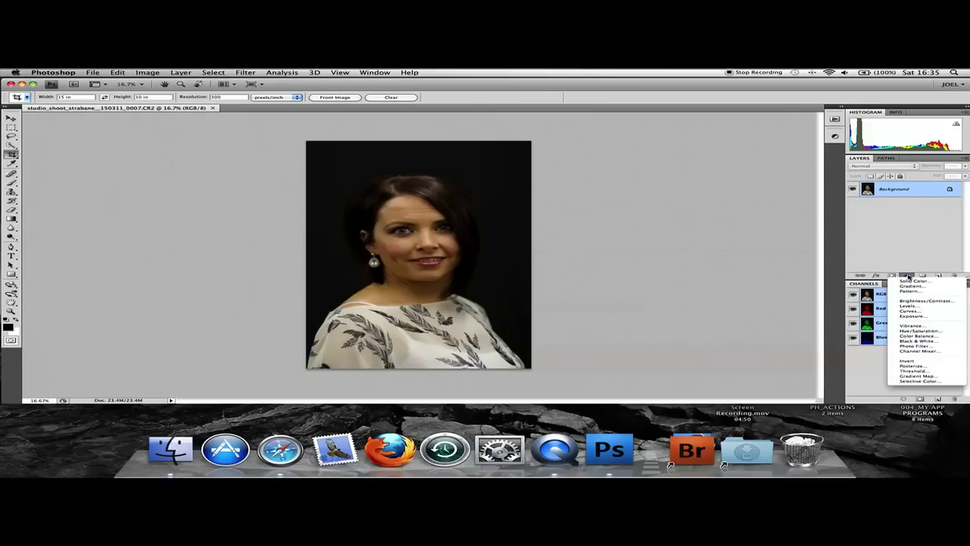
{"action": "left_click", "coordinate": [916, 281]}
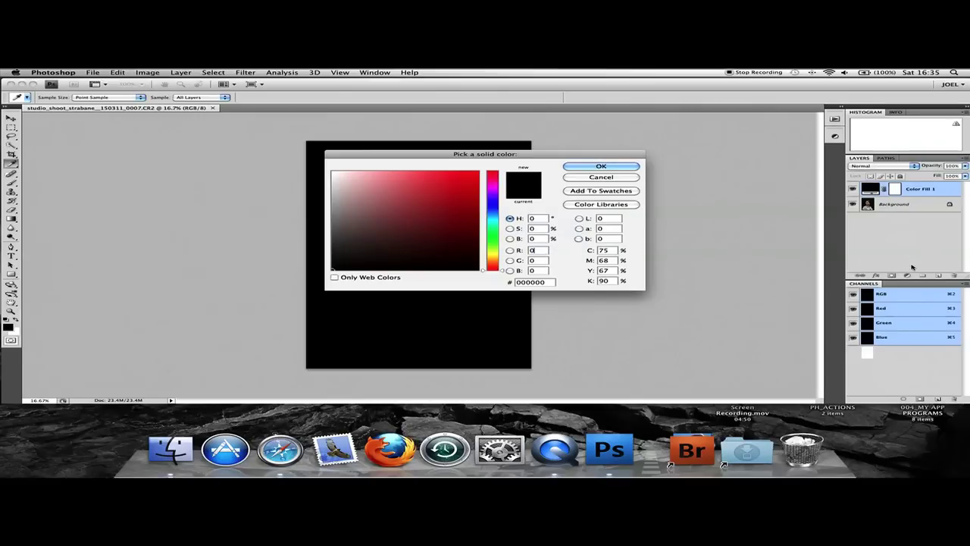
Try a fill colour with red 23, green 100 and blue 300
{"action": "type", "text": "23"}
{"action": "double_click", "coordinate": [537, 261]}
{"action": "key", "text": "BackSpace"}
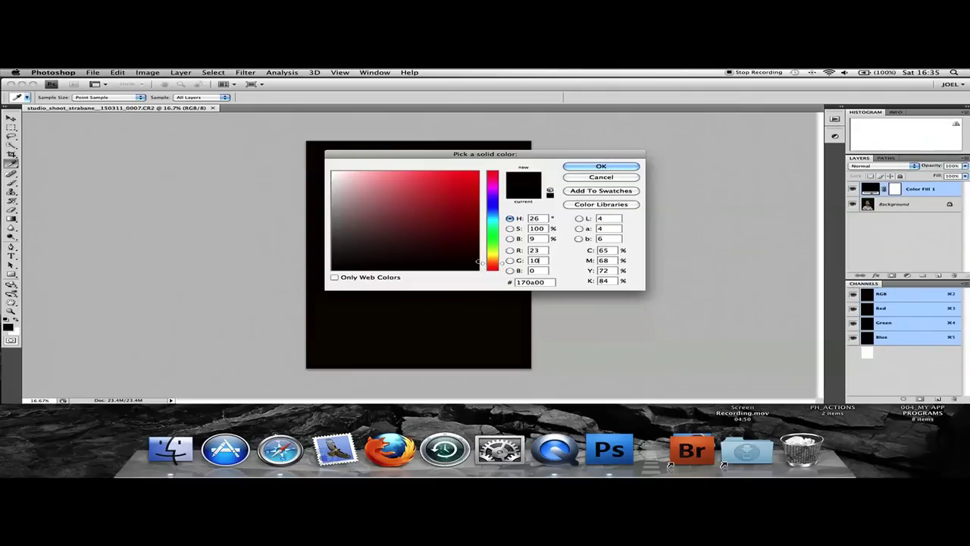
{"action": "type", "text": "100"}
{"action": "key", "text": "Tab"}
{"action": "type", "text": "30"}
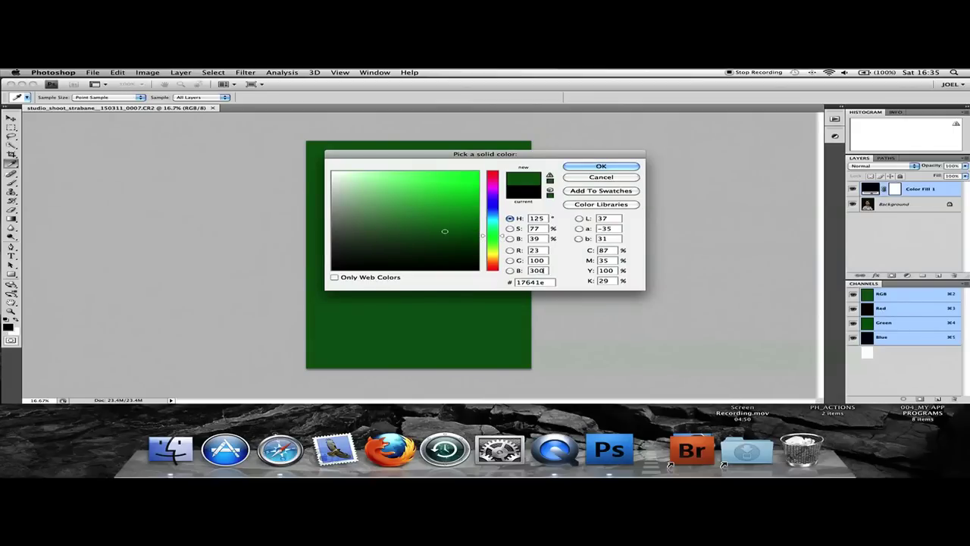
{"action": "key", "text": "Tab"}
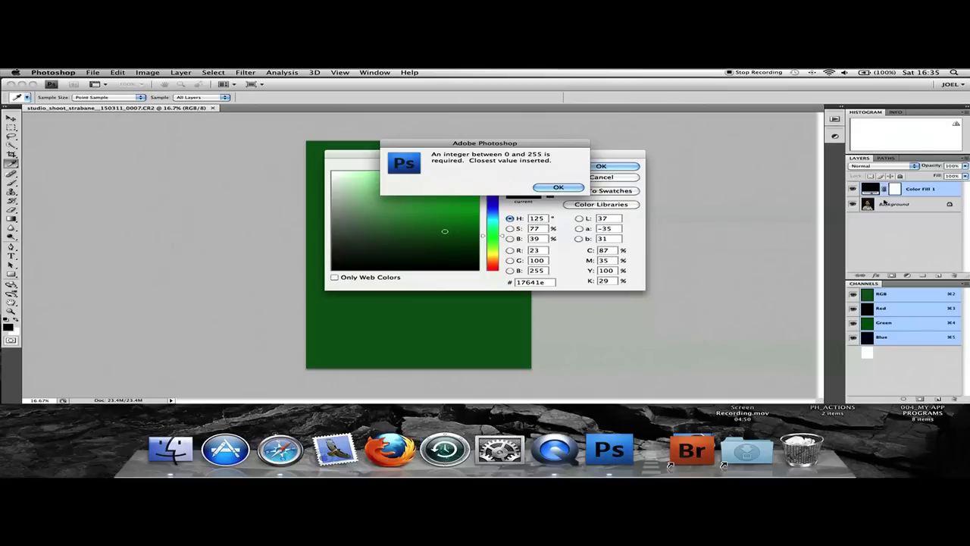
{"action": "left_click", "coordinate": [559, 187]}
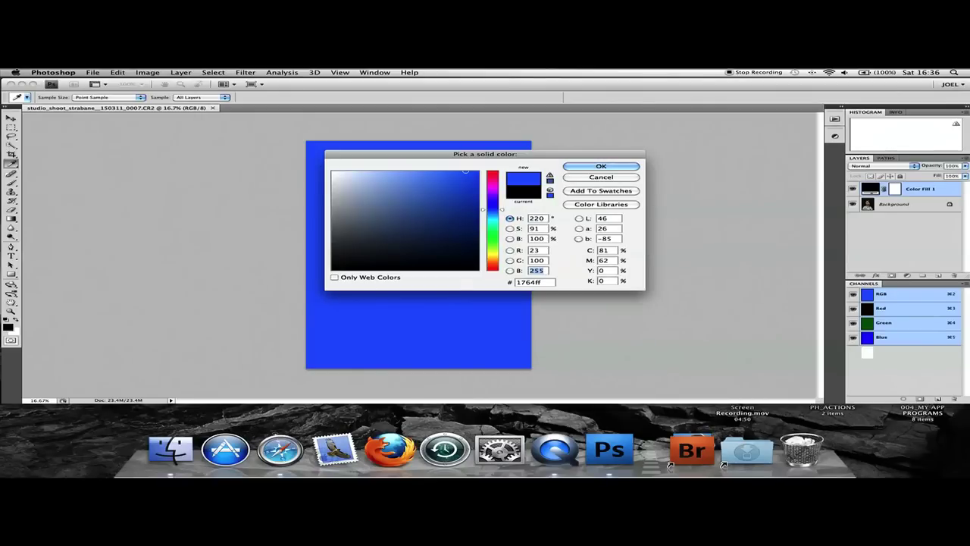
Set the fill layer's colour to pure black with red, green and blue all at 0
{"action": "left_click_drag", "start_coordinate": [561, 156], "coordinate": [685, 138]}
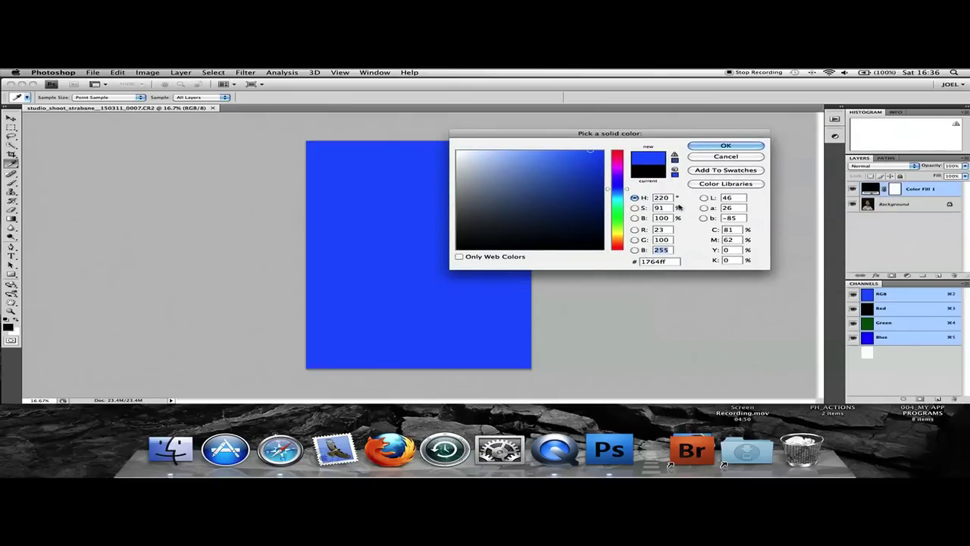
{"action": "left_click", "coordinate": [669, 228]}
{"action": "key", "text": "BackSpace"}
{"action": "key", "text": "BackSpace"}
{"action": "type", "text": "0"}
{"action": "key", "text": "BackSpace"}
{"action": "key", "text": "BackSpace"}
{"action": "key", "text": "BackSpace"}
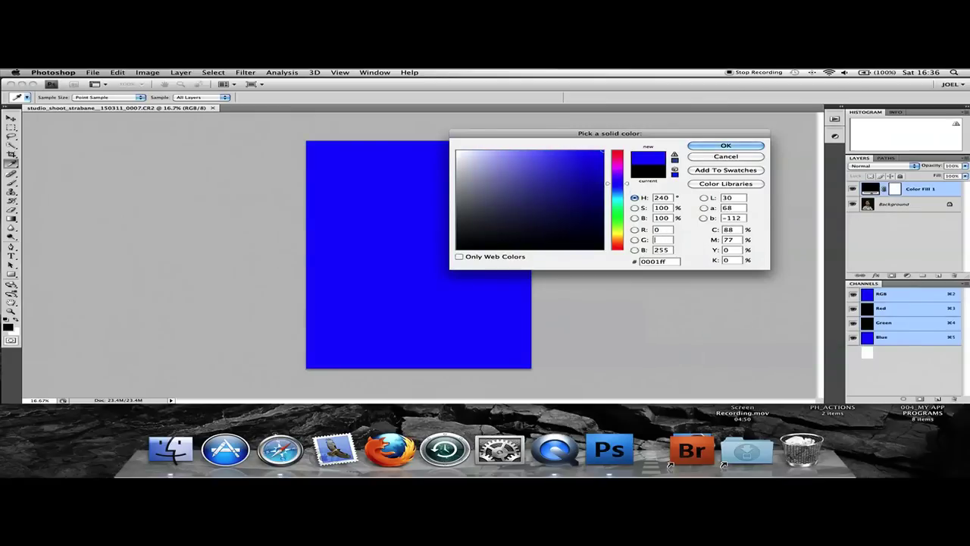
{"action": "type", "text": "0"}
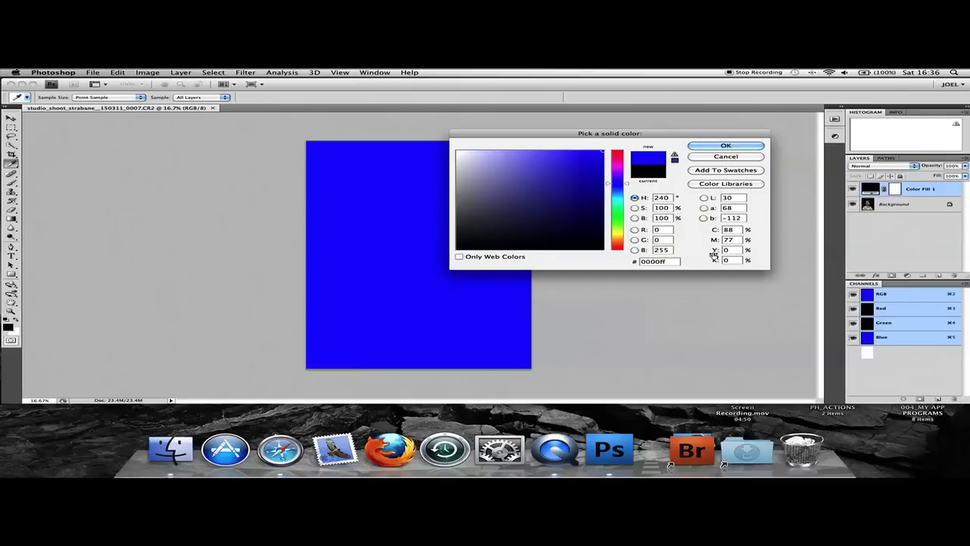
{"action": "key", "text": "BackSpace"}
{"action": "key", "text": "BackSpace"}
{"action": "key", "text": "BackSpace"}
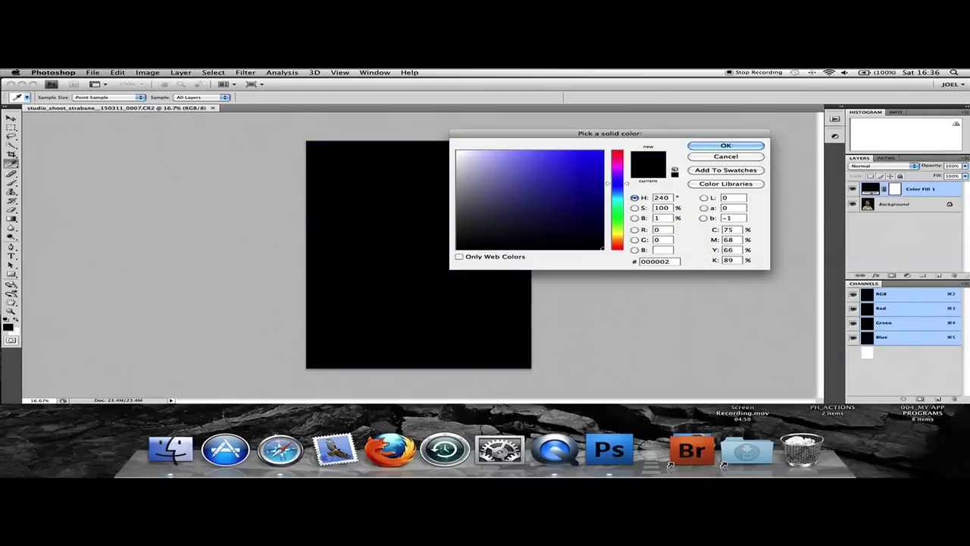
{"action": "type", "text": "0"}
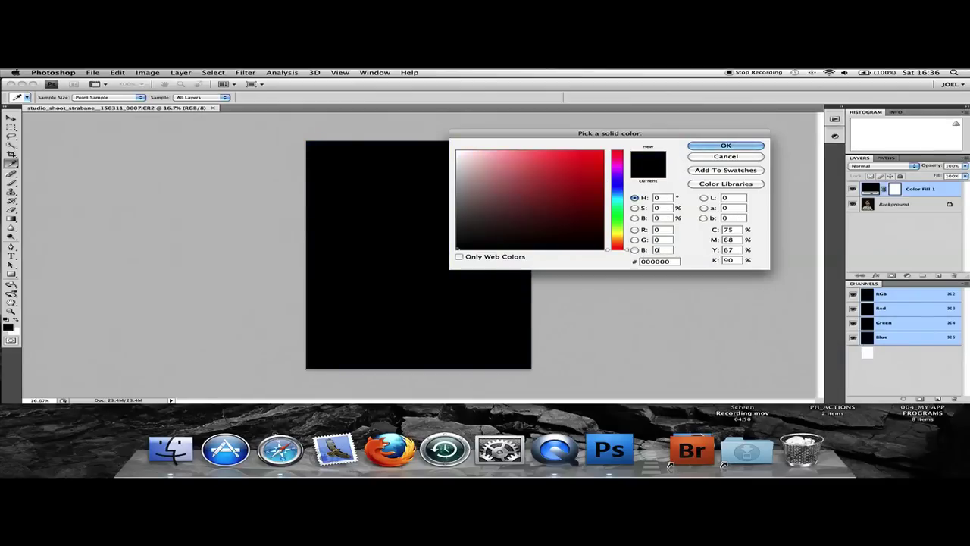
{"action": "left_click", "coordinate": [729, 149]}
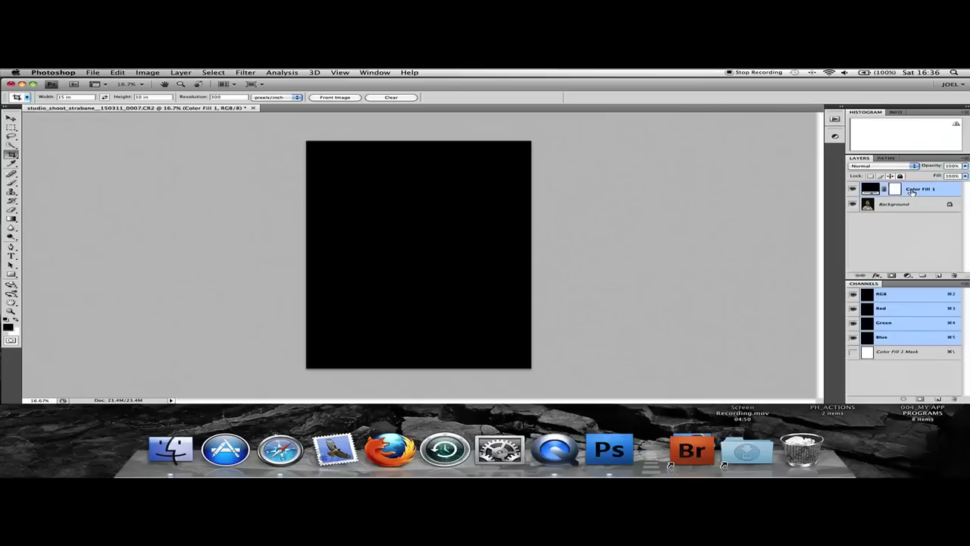
Select the black fill layer's mask and set the layer's blending mode to Color
{"action": "left_click", "coordinate": [895, 190]}
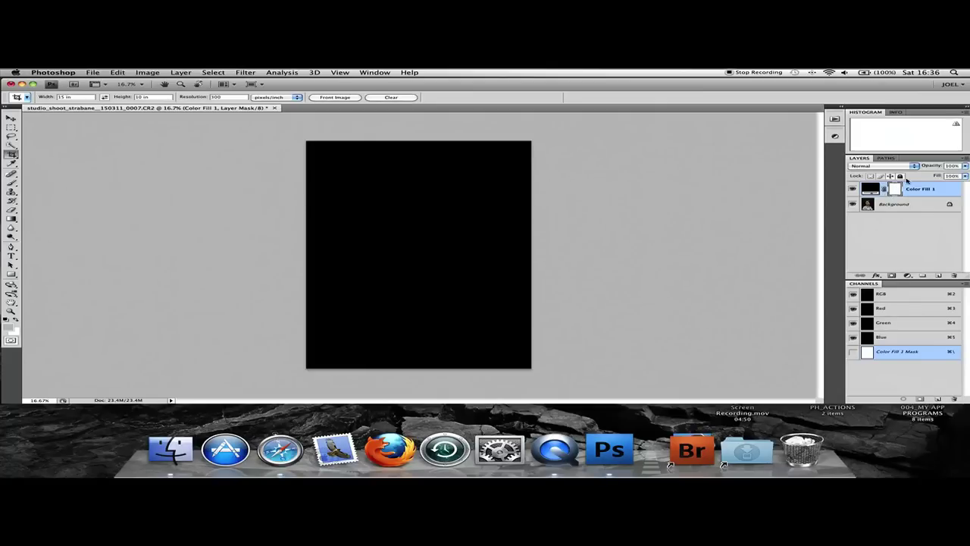
{"action": "left_click", "coordinate": [913, 166]}
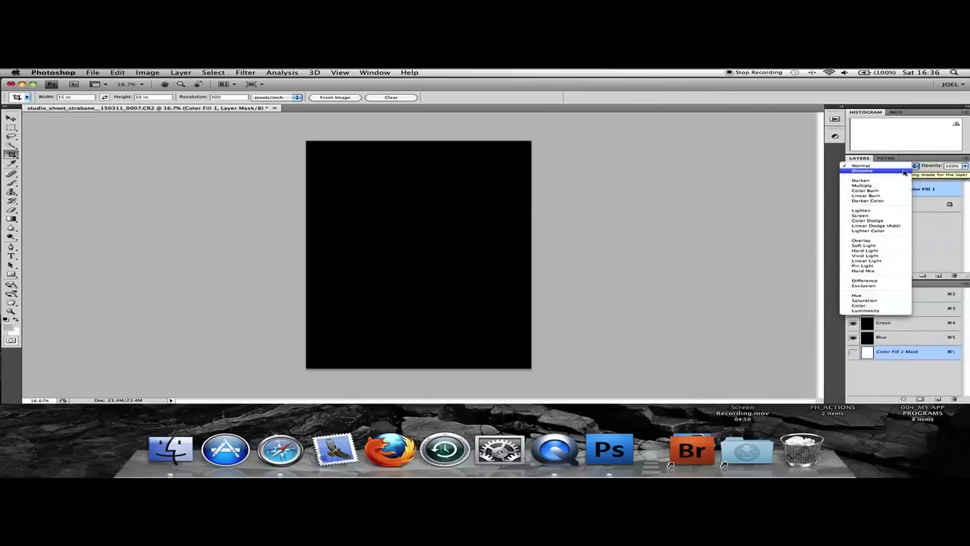
{"action": "left_click", "coordinate": [828, 170]}
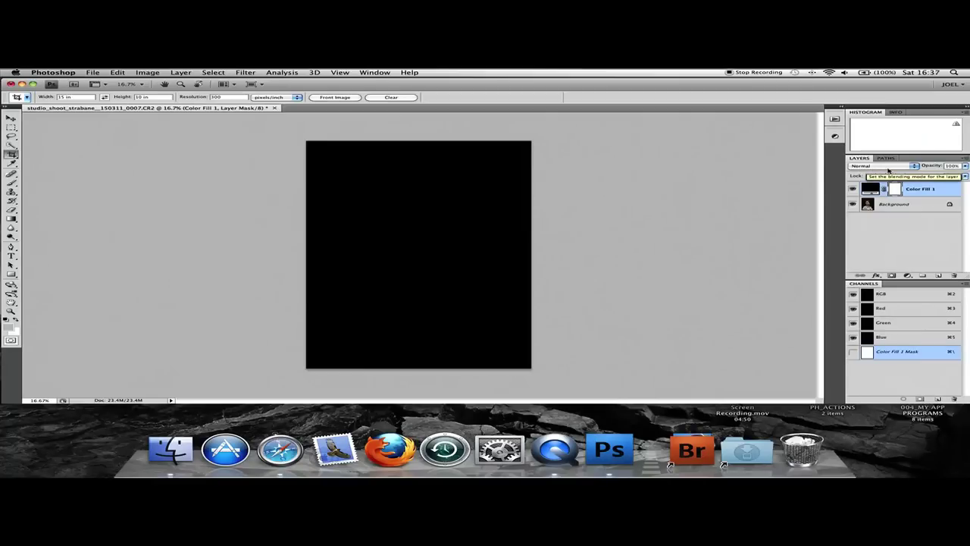
{"action": "left_click", "coordinate": [913, 166]}
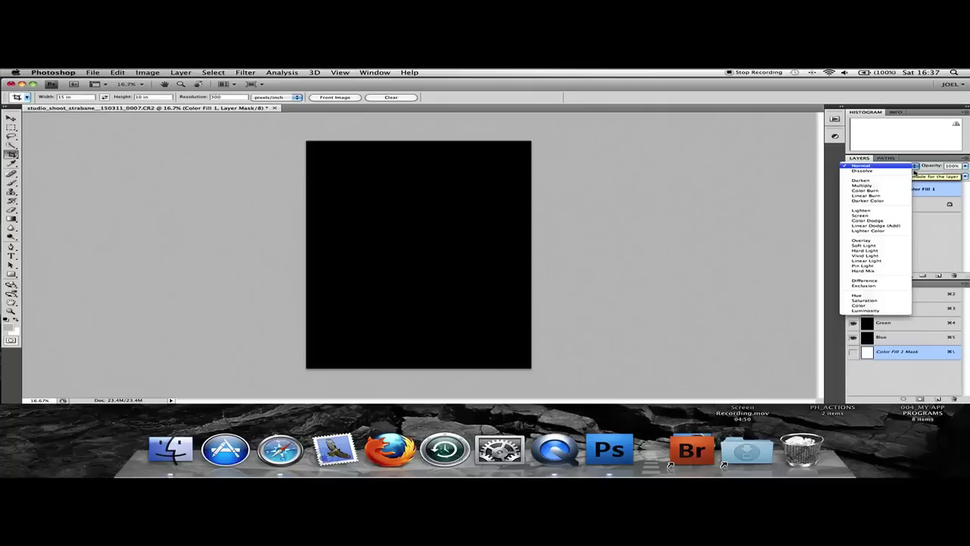
{"action": "left_click", "coordinate": [859, 305]}
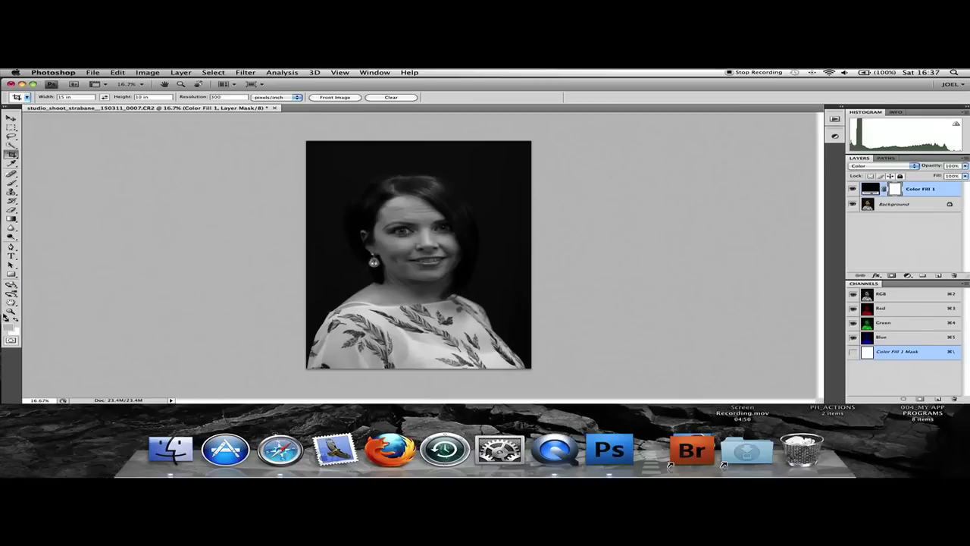
Add a Levels adjustment layer above the black fill layer
{"action": "left_click", "coordinate": [10, 310]}
{"action": "left_click", "coordinate": [448, 276]}
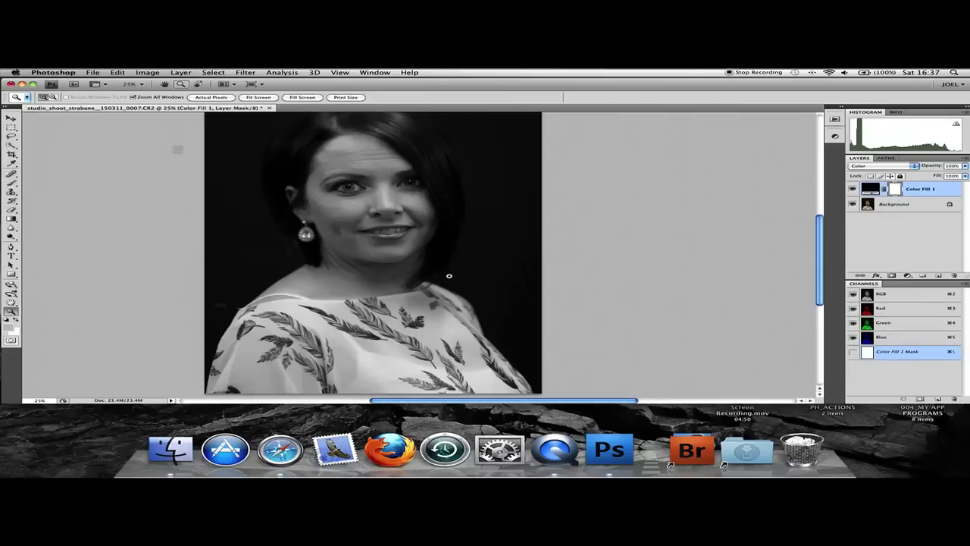
{"action": "left_click", "coordinate": [463, 265]}
{"action": "left_click", "coordinate": [435, 272]}
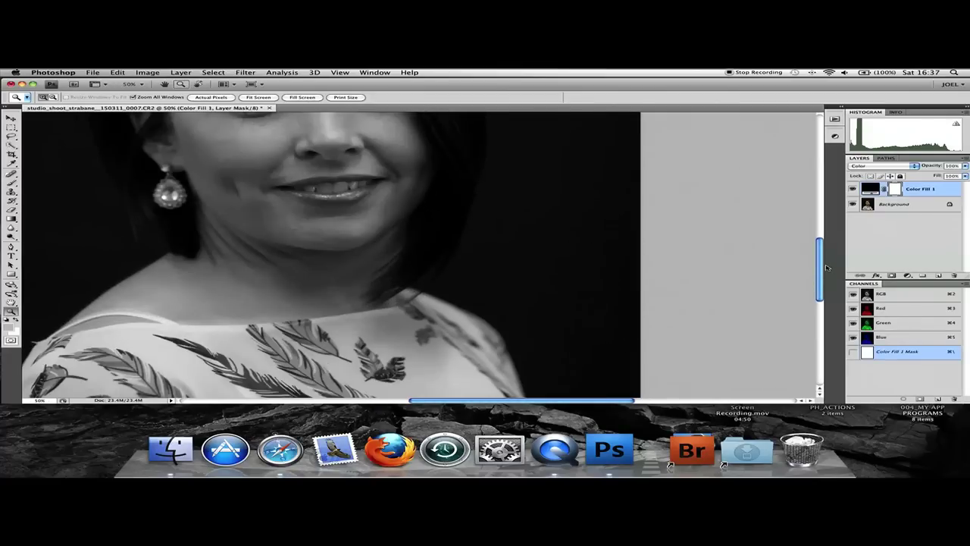
{"action": "left_click_drag", "start_coordinate": [823, 267], "coordinate": [822, 228]}
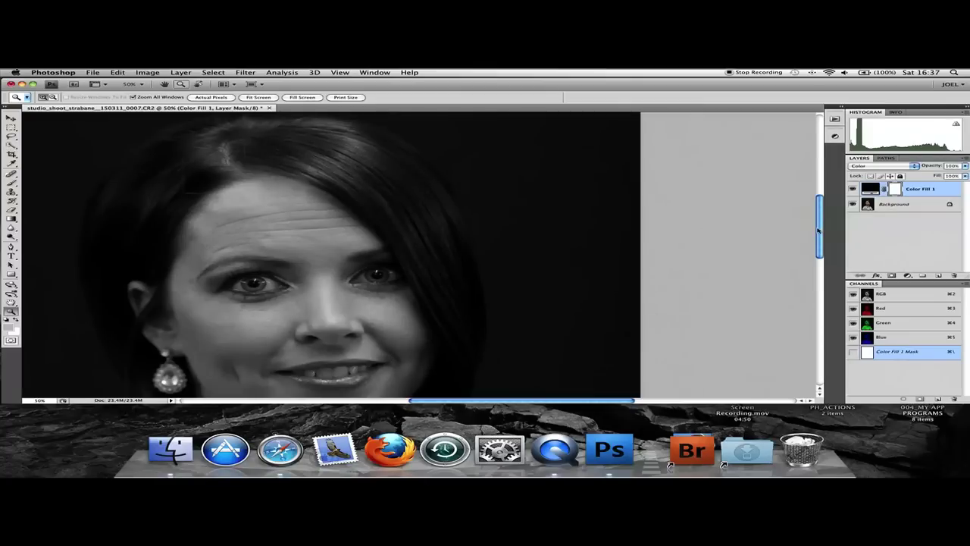
{"action": "left_click", "coordinate": [834, 135]}
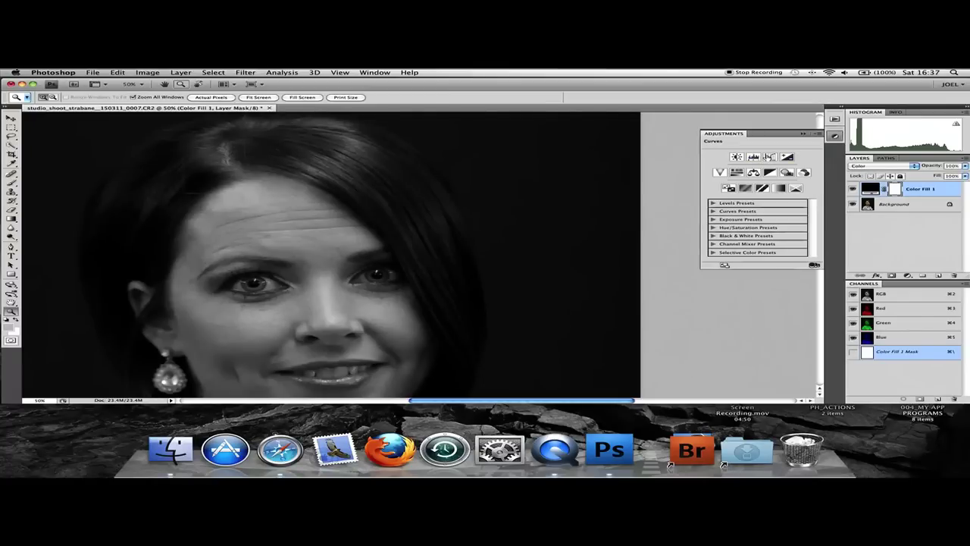
{"action": "left_click", "coordinate": [753, 156]}
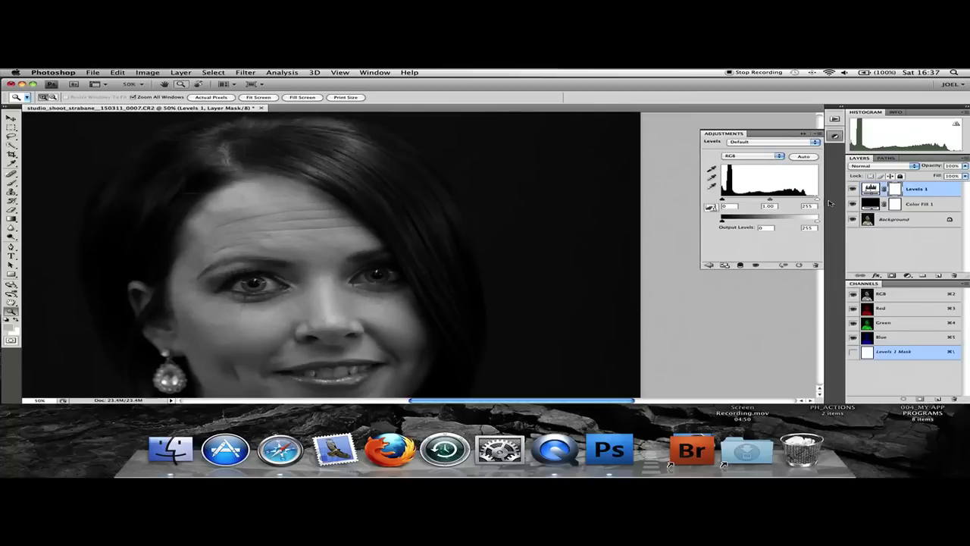
Set the Levels white input to 227 and the midtone input to 0.84
{"action": "left_click_drag", "start_coordinate": [816, 200], "coordinate": [807, 201]}
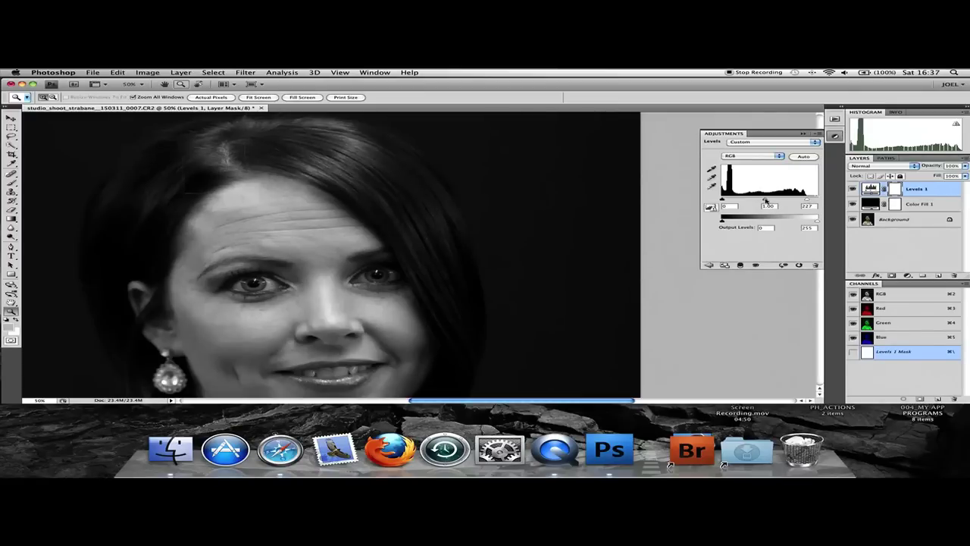
{"action": "left_click_drag", "start_coordinate": [769, 201], "coordinate": [771, 201]}
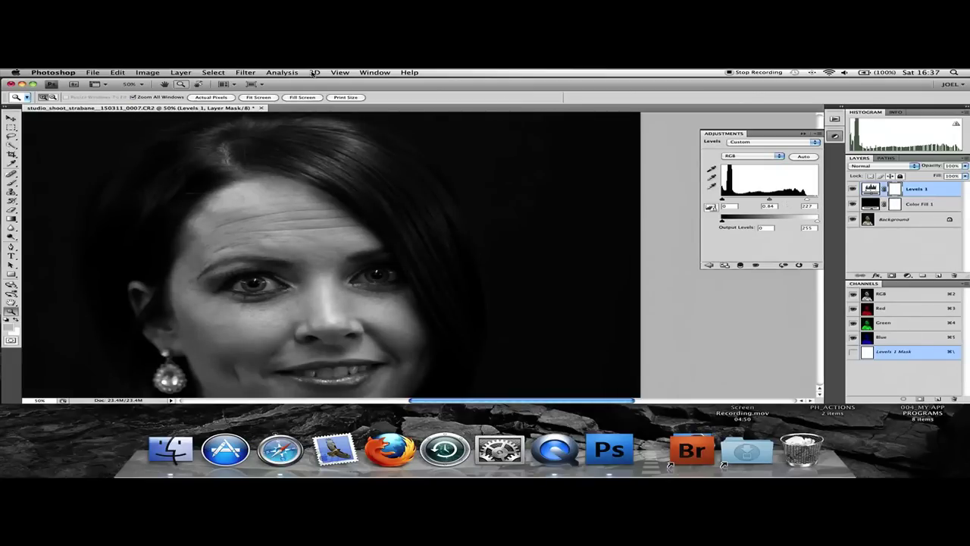
{"action": "left_click", "coordinate": [303, 97]}
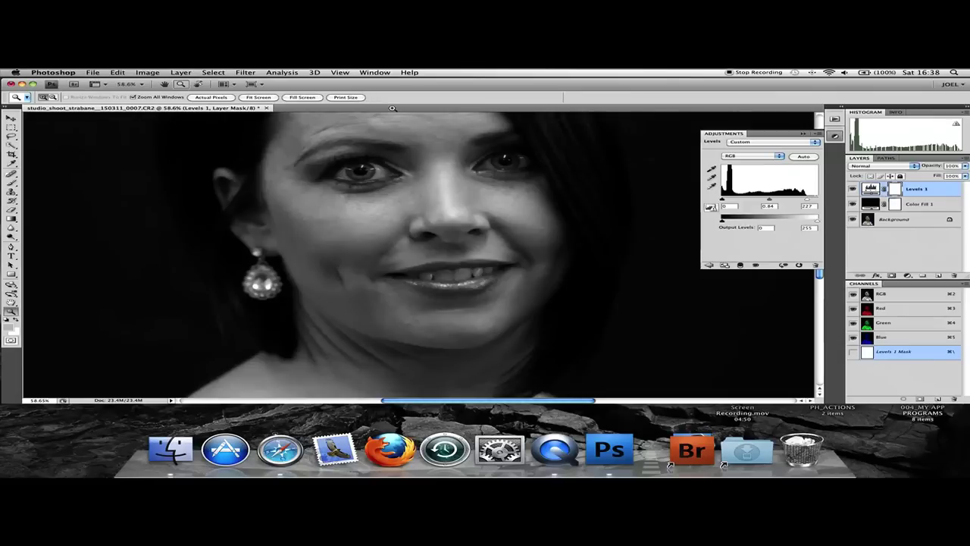
{"action": "mouse_move", "coordinate": [818, 274]}
{"action": "left_mouse_down"}
{"action": "mouse_move", "coordinate": [821, 300]}
{"action": "mouse_move", "coordinate": [822, 263]}
{"action": "left_mouse_up"}
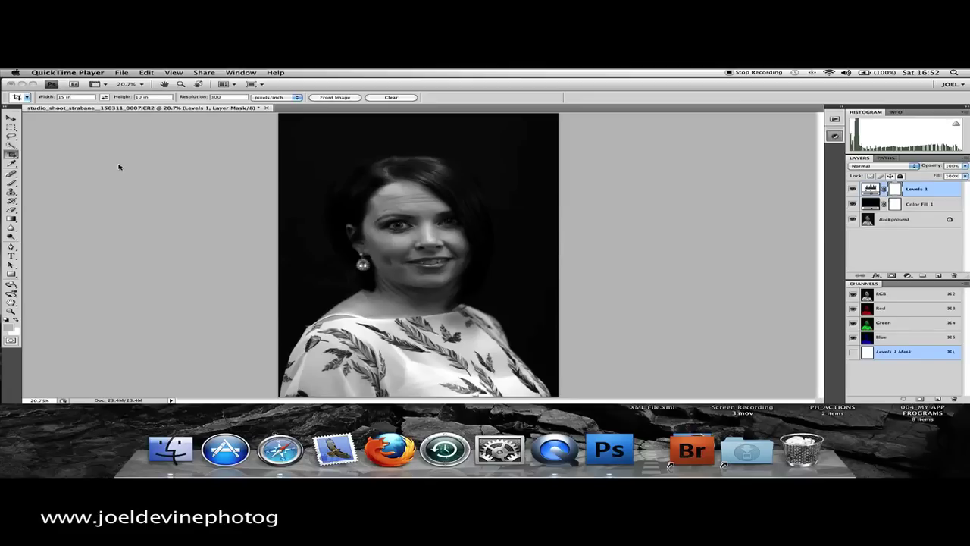
Crop the portrait to 10 in wide by 15 in high at 300 pixels/inch, framing the head and upper body
{"action": "left_click", "coordinate": [67, 99]}
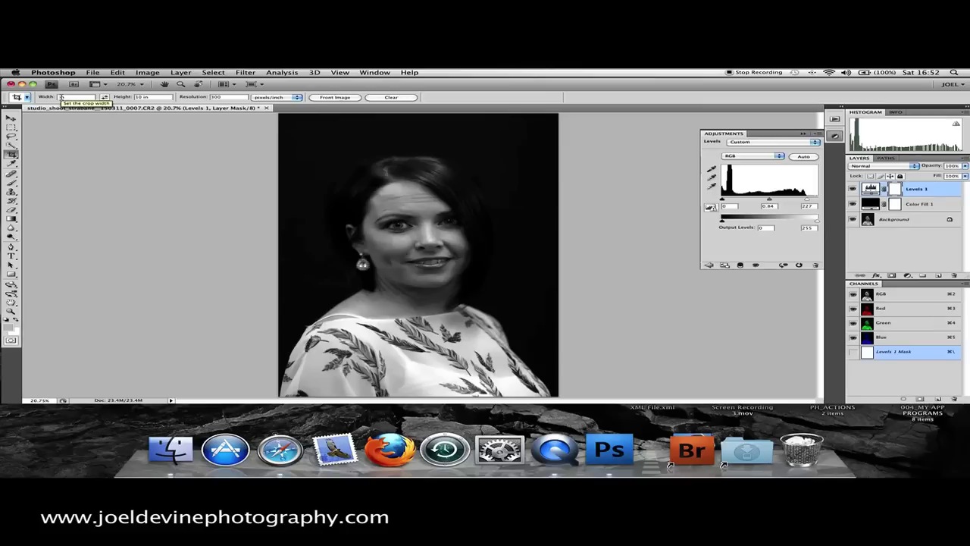
{"action": "key", "text": "Return"}
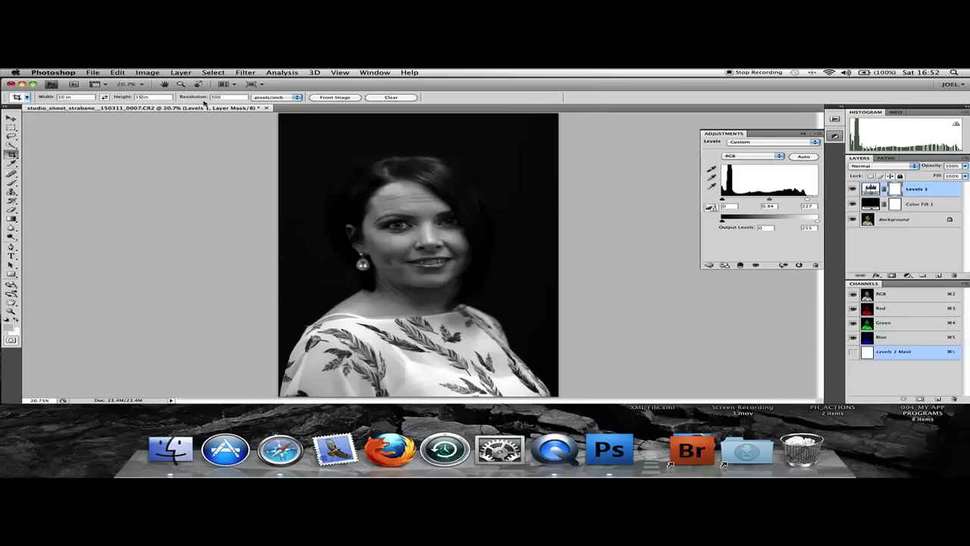
{"action": "left_click", "coordinate": [14, 156]}
{"action": "left_click_drag", "start_coordinate": [288, 144], "coordinate": [534, 394]}
{"action": "key", "text": "Escape"}
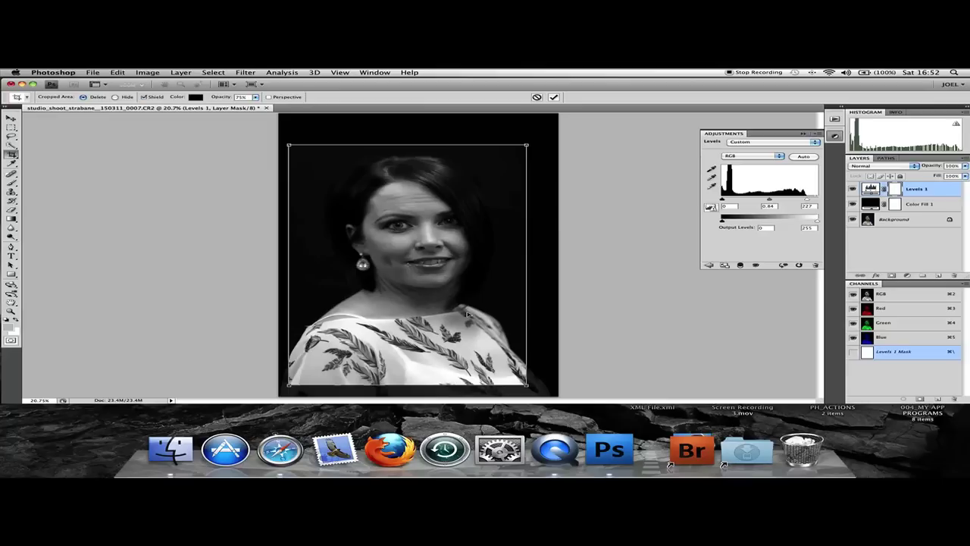
{"action": "left_click_drag", "start_coordinate": [469, 314], "coordinate": [472, 315]}
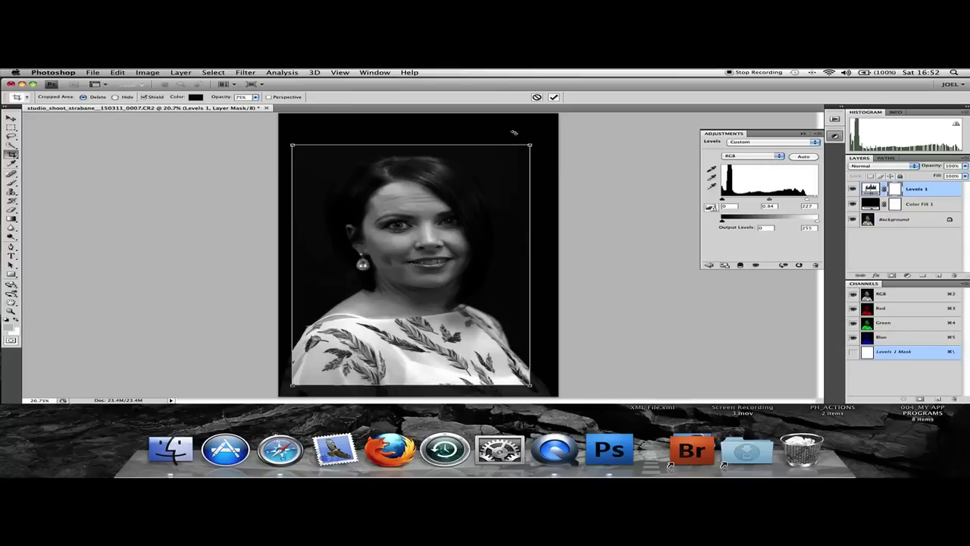
{"action": "key", "text": "Return"}
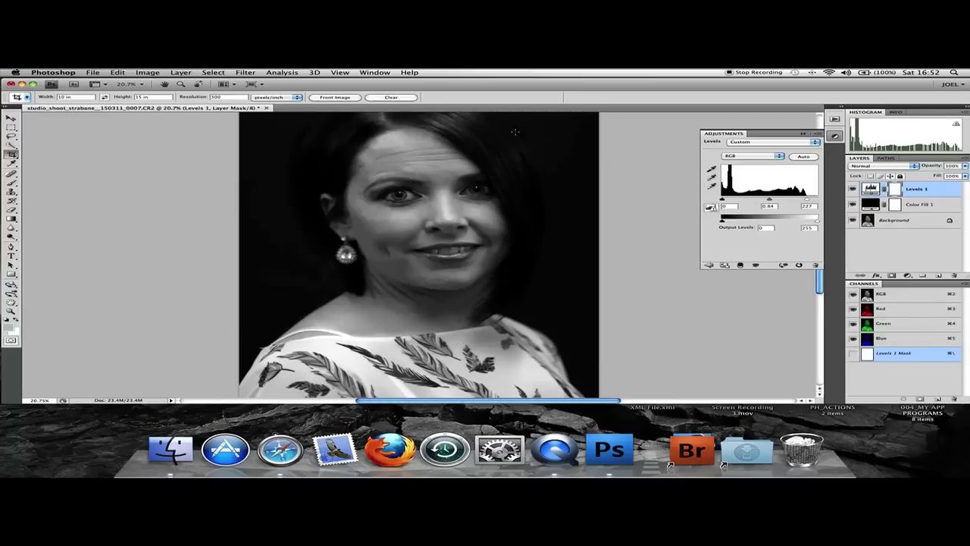
Flatten the image and duplicate the Background layer
{"action": "mouse_move", "coordinate": [819, 282]}
{"action": "left_mouse_down"}
{"action": "mouse_move", "coordinate": [817, 269]}
{"action": "mouse_move", "coordinate": [818, 326]}
{"action": "mouse_move", "coordinate": [816, 250]}
{"action": "mouse_move", "coordinate": [818, 279]}
{"action": "left_mouse_up"}
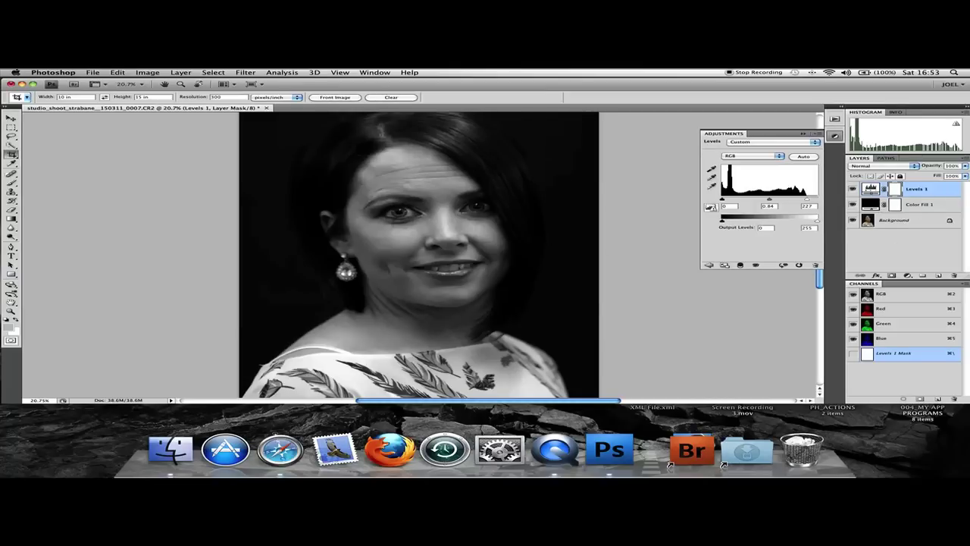
{"action": "left_click", "coordinate": [181, 73]}
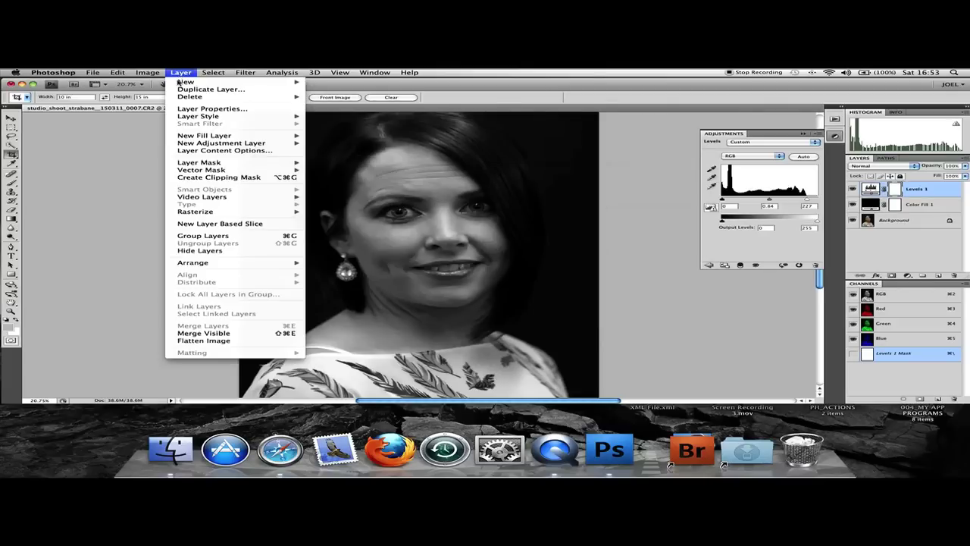
{"action": "left_click", "coordinate": [203, 341]}
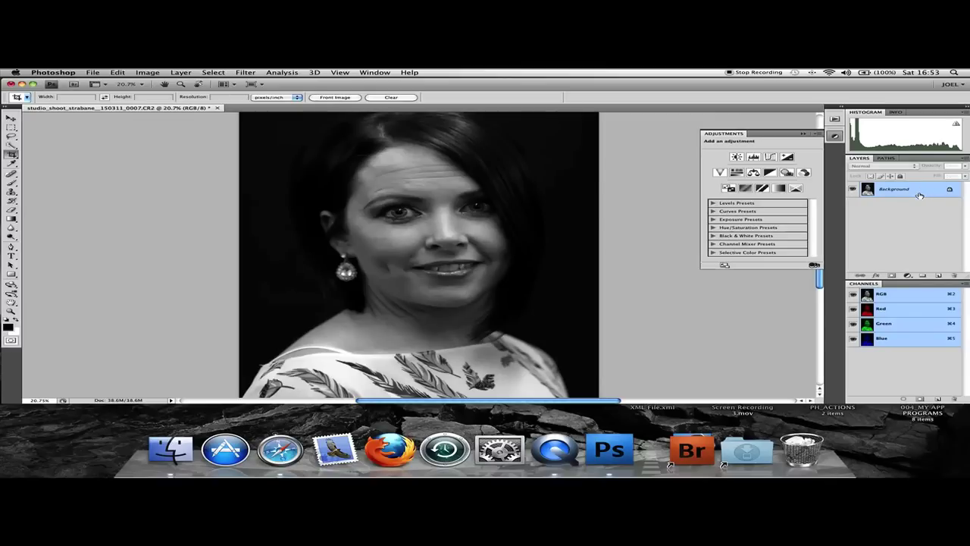
{"action": "left_click_drag", "start_coordinate": [922, 190], "coordinate": [940, 277]}
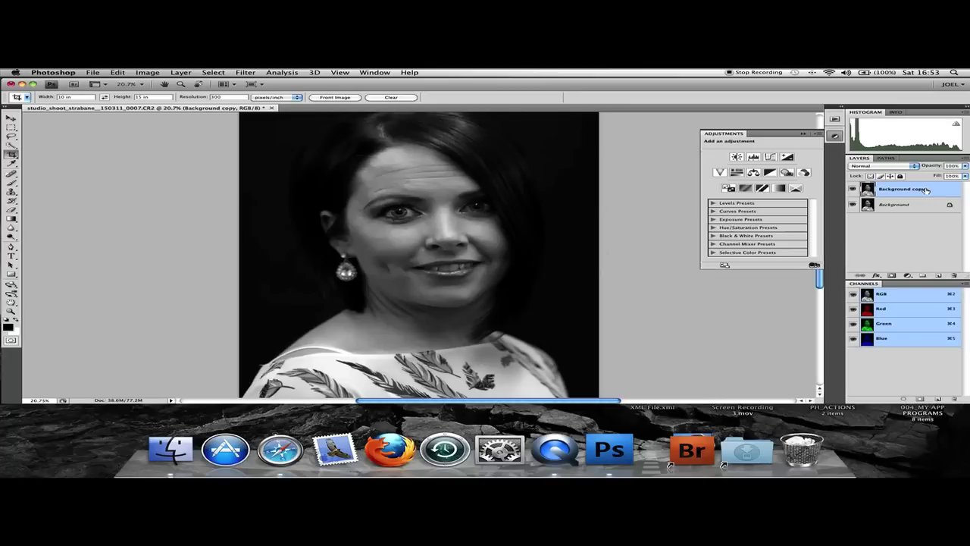
{"action": "double_click", "coordinate": [926, 190]}
{"action": "left_click", "coordinate": [622, 165]}
{"action": "key", "text": "c"}
{"action": "double_click", "coordinate": [923, 189]}
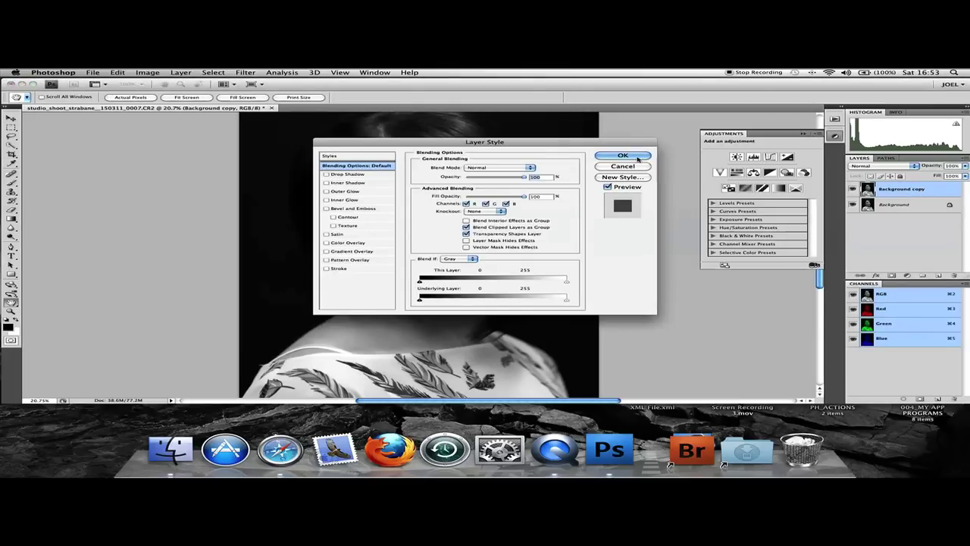
{"action": "left_click", "coordinate": [622, 166]}
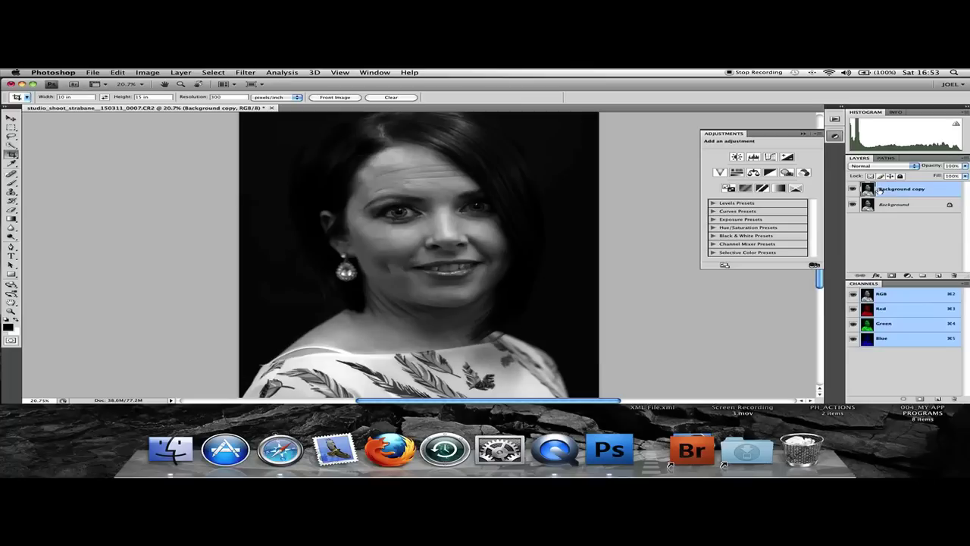
Rename the duplicated background layer SHARPEN
{"action": "double_click", "coordinate": [883, 190]}
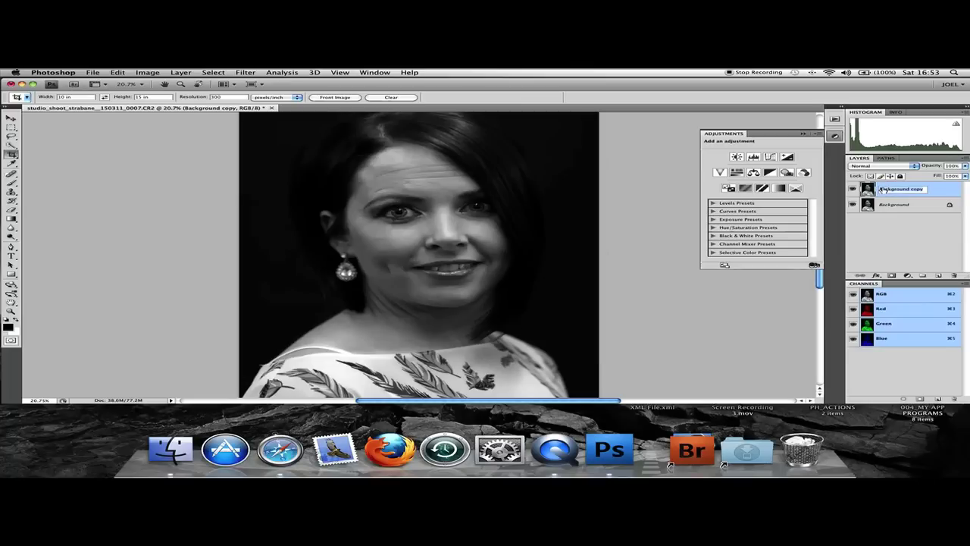
{"action": "key", "text": "BackSpace"}
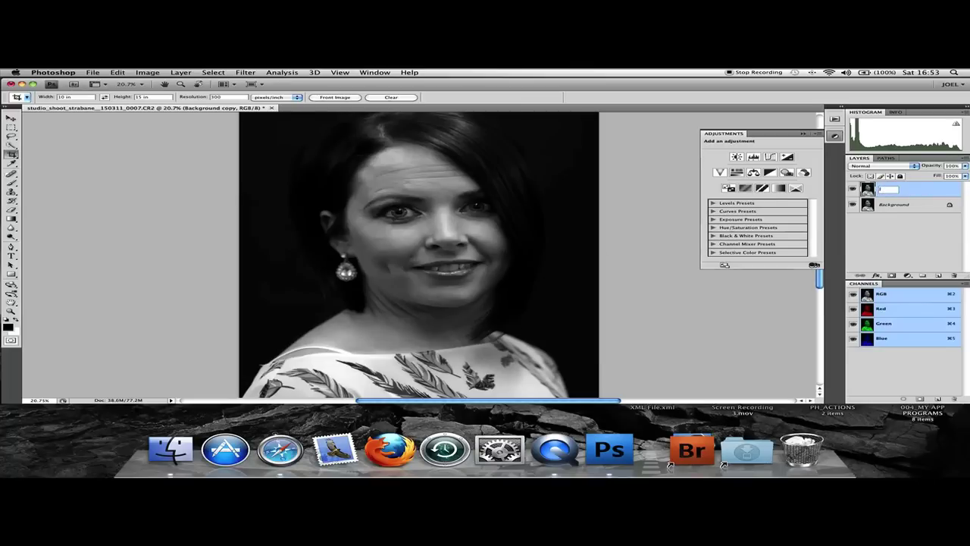
{"action": "type", "text": "SHARPEN"}
{"action": "key", "text": "Return"}
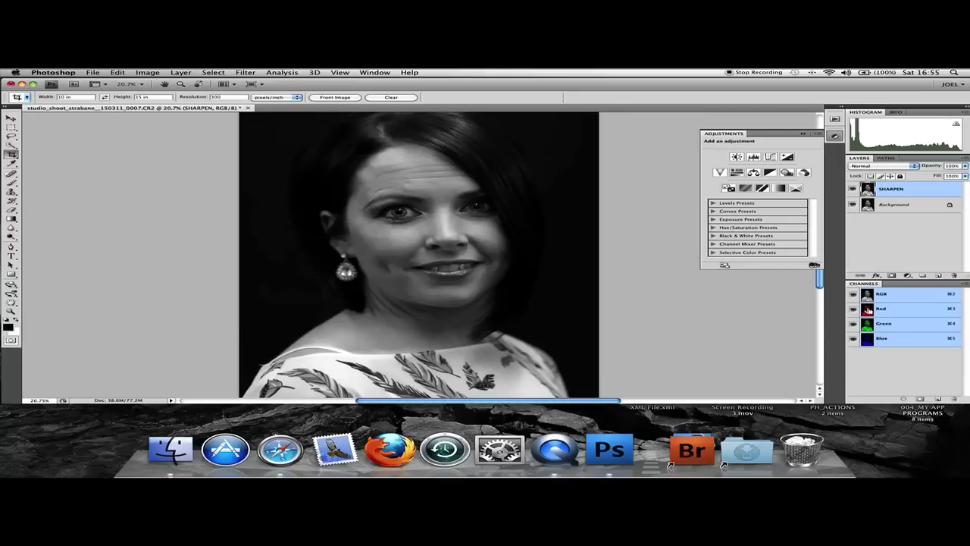
Load the Red channel as a selection on the SHARPEN layer, invert it and hide the selection outline
{"action": "left_click", "coordinate": [867, 310], "text": "super"}
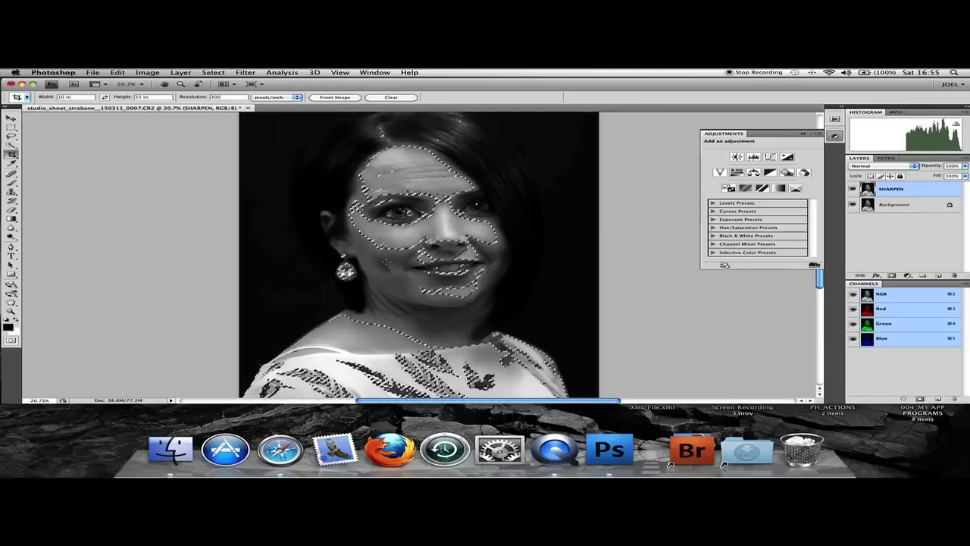
{"action": "left_click", "coordinate": [214, 73]}
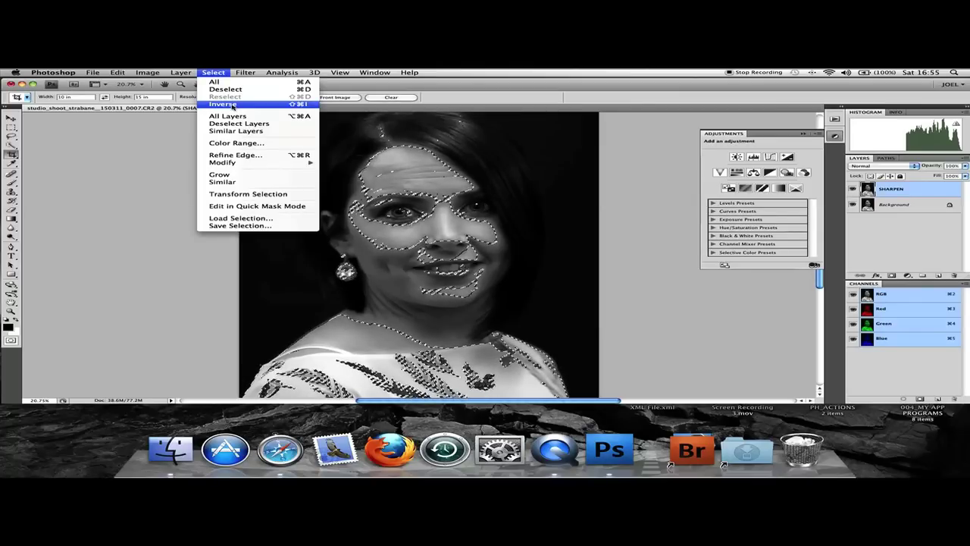
{"action": "left_click", "coordinate": [232, 103]}
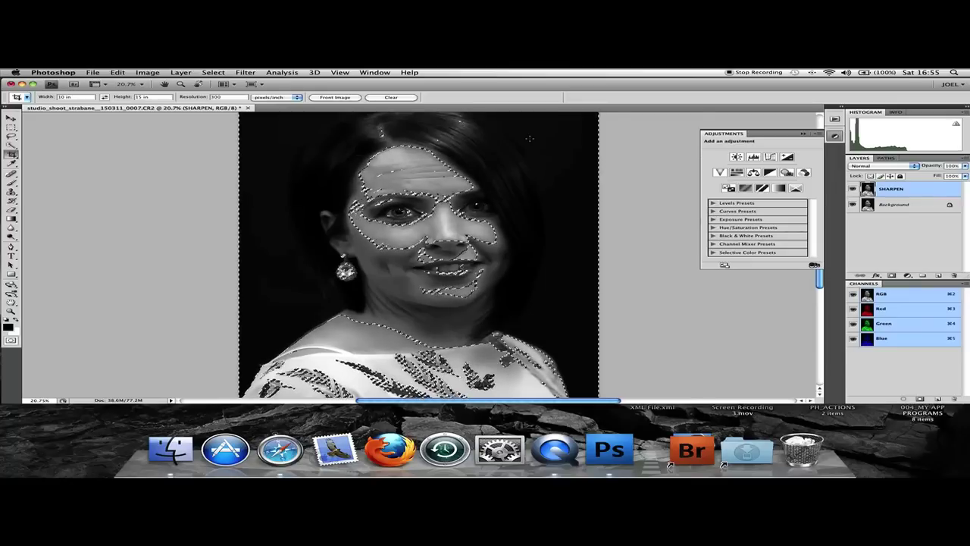
{"action": "key", "text": "super+d"}
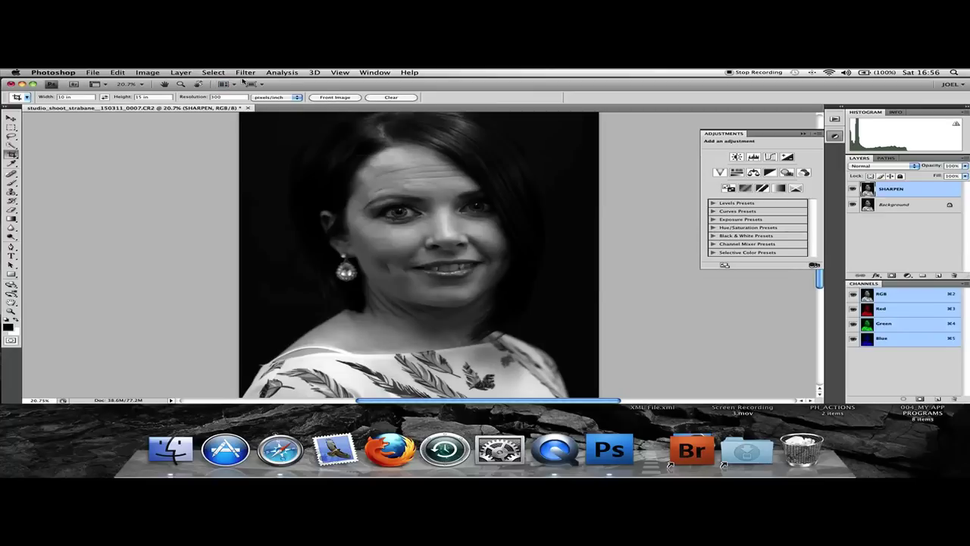
Apply Unsharp Mask to the SHARPEN layer with amount 500%, radius 2.0 pixels and threshold 0, and deselect
{"action": "left_click", "coordinate": [246, 72]}
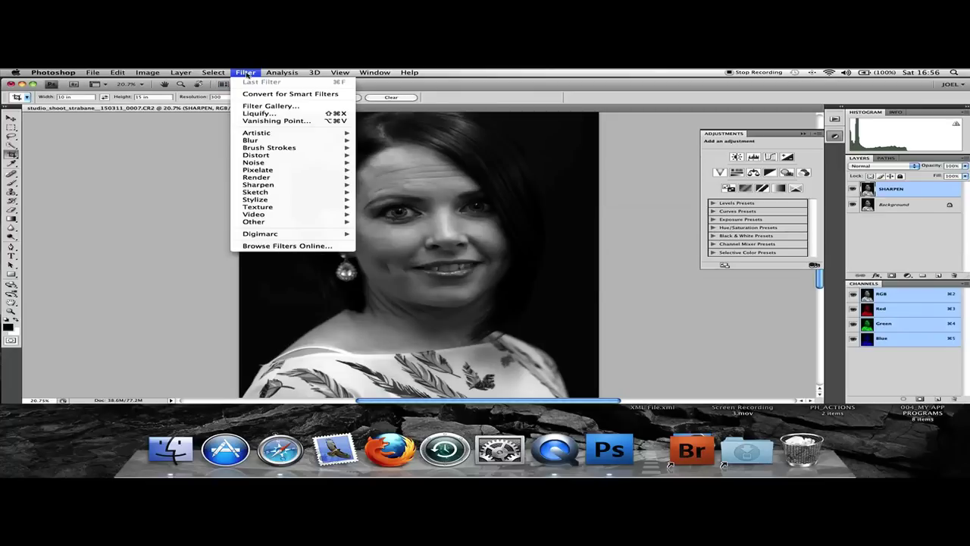
{"action": "mouse_move", "coordinate": [277, 184]}
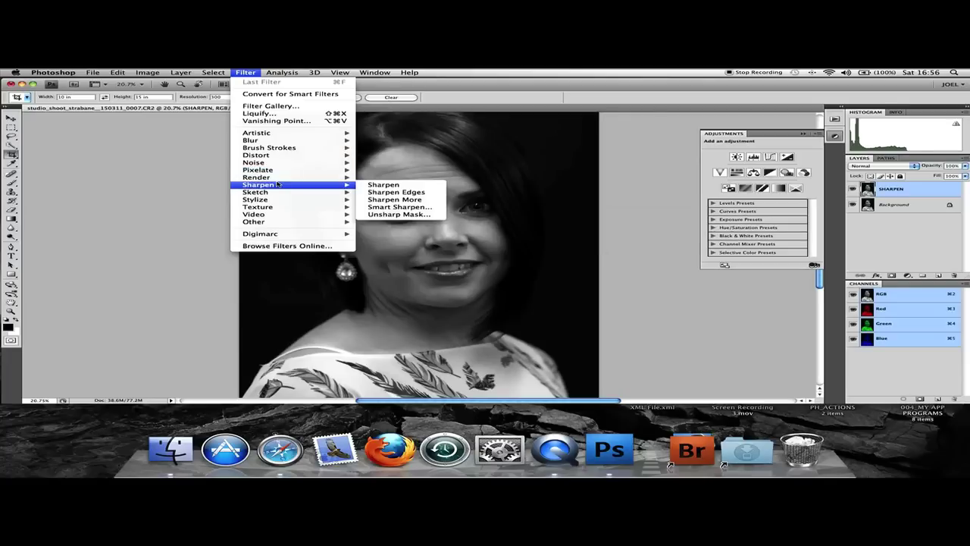
{"action": "left_click", "coordinate": [400, 215]}
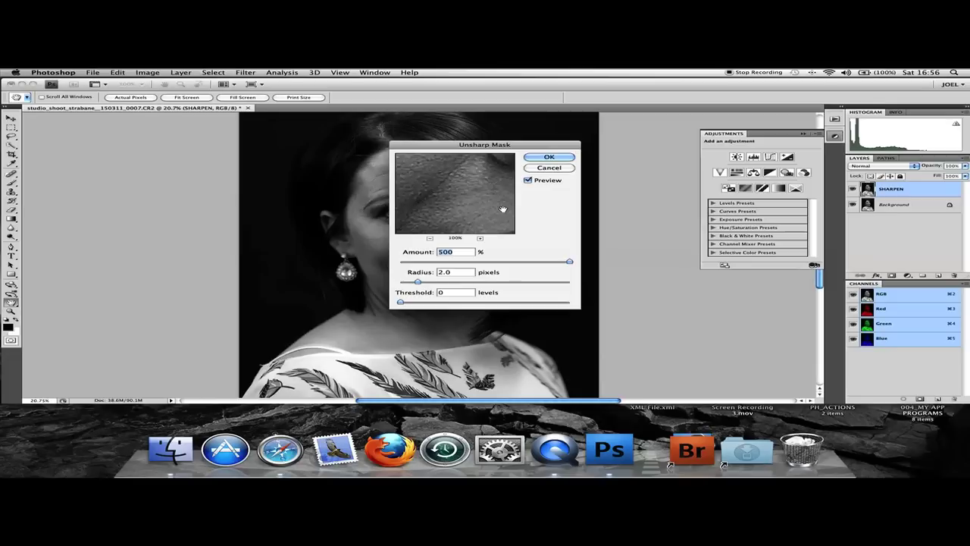
{"action": "left_click", "coordinate": [549, 158]}
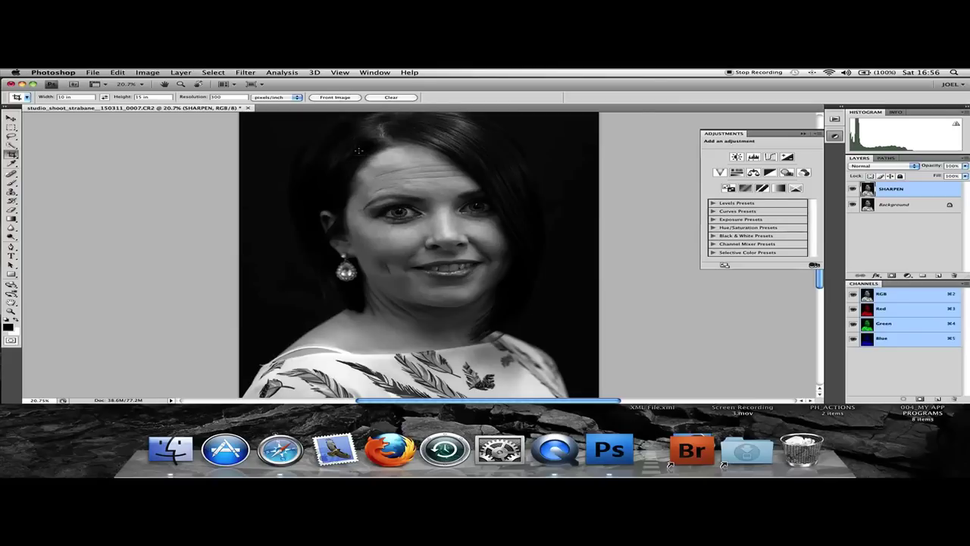
{"action": "left_click", "coordinate": [219, 73]}
{"action": "left_click", "coordinate": [225, 89]}
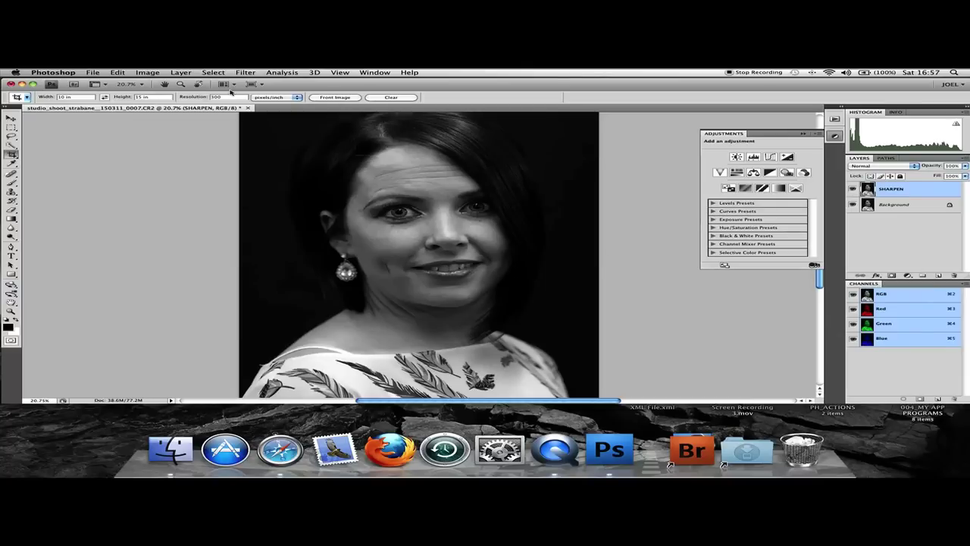
Examine the sharpening on the woman's eyes, skin and mouth at 50% magnification
{"action": "left_click", "coordinate": [11, 312]}
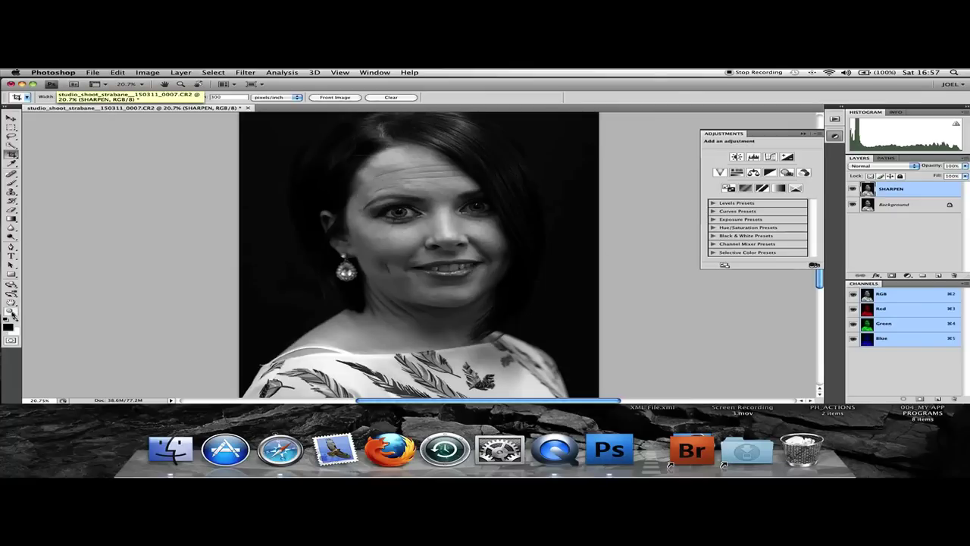
{"action": "left_click", "coordinate": [405, 243]}
{"action": "left_click", "coordinate": [405, 243]}
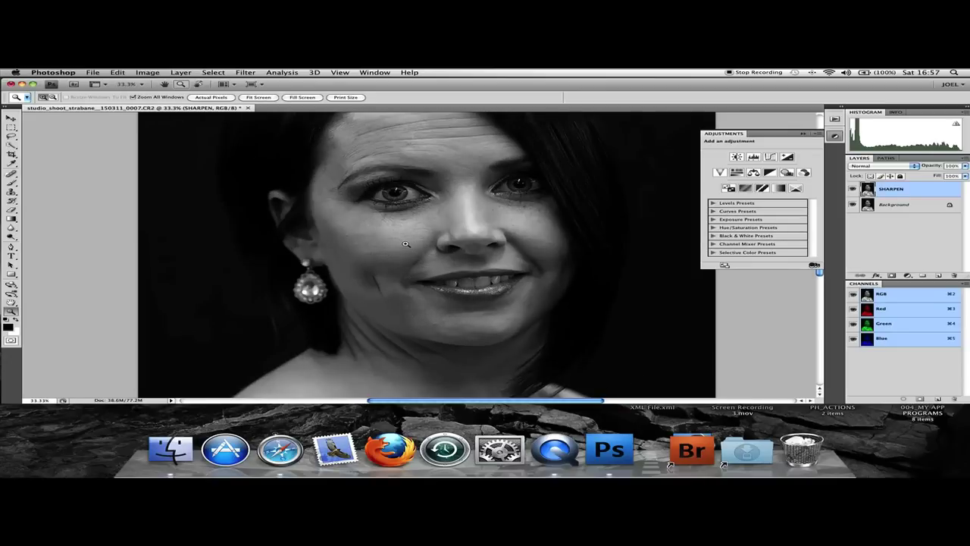
{"action": "left_click", "coordinate": [405, 244]}
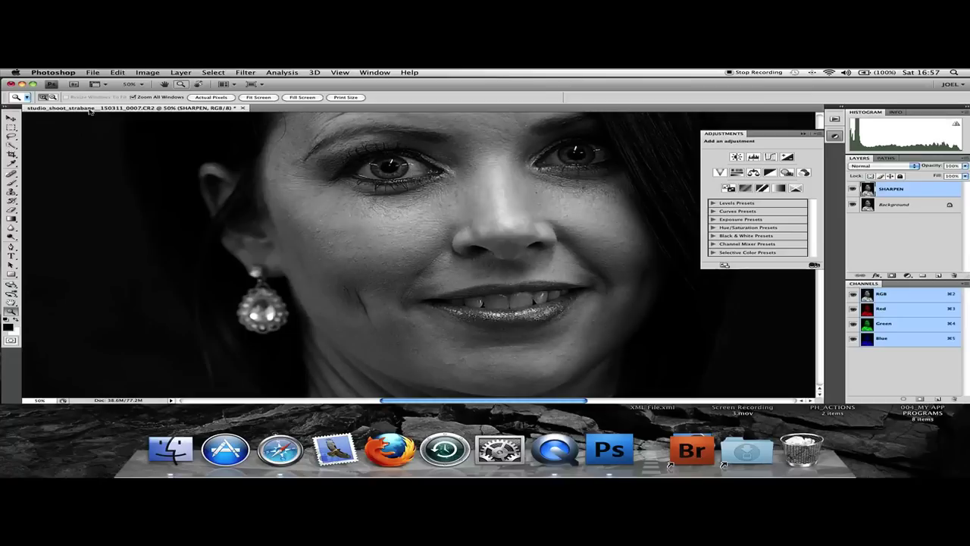
Lower the opacity of the SHARPEN layer to weaken the sharpening effect
{"action": "left_click", "coordinate": [11, 119]}
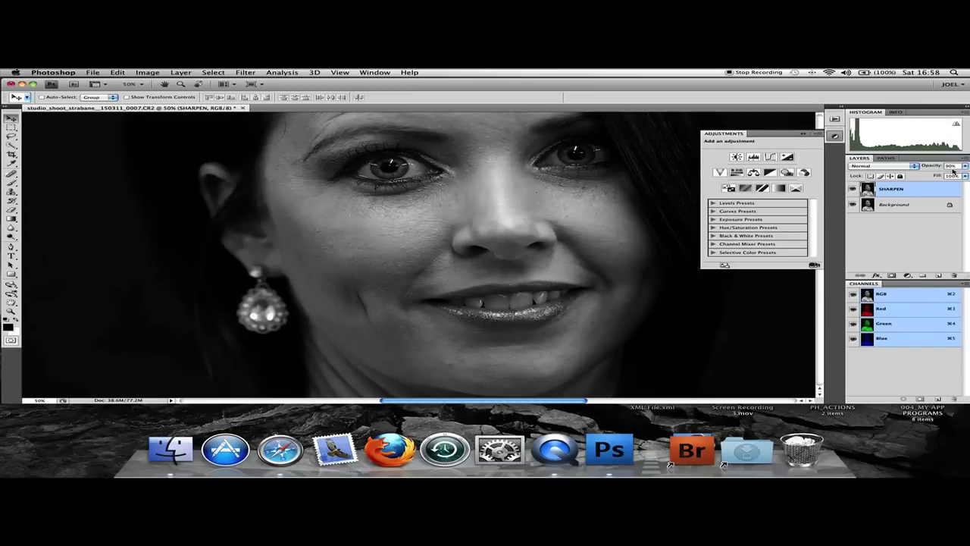
{"action": "key", "text": "0"}
{"action": "key", "text": "4"}
{"action": "key", "text": "3"}
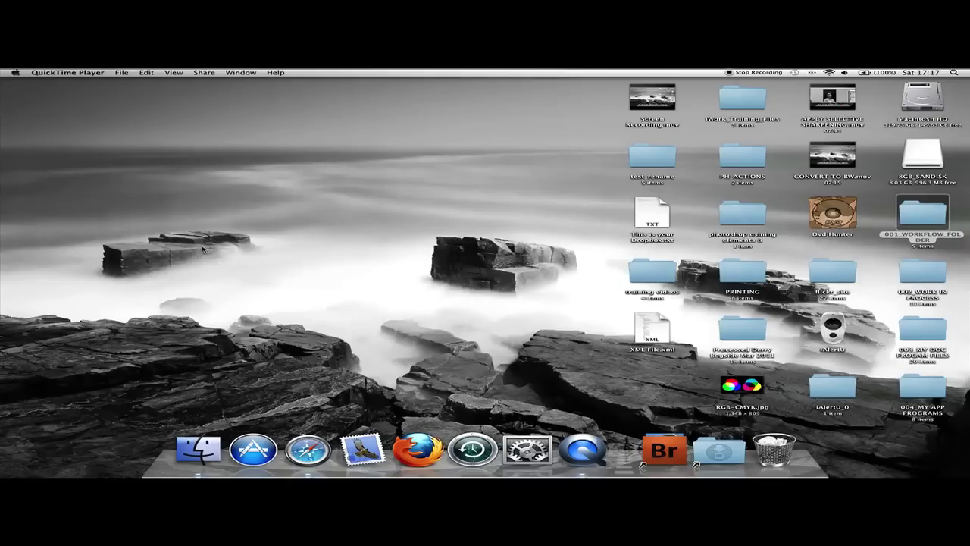
Switch to Photoshop and open studio_shoot_strabane__150311_0007.CR2 from the RAW FILES folder in Camera Raw
{"action": "left_click", "coordinate": [681, 460]}
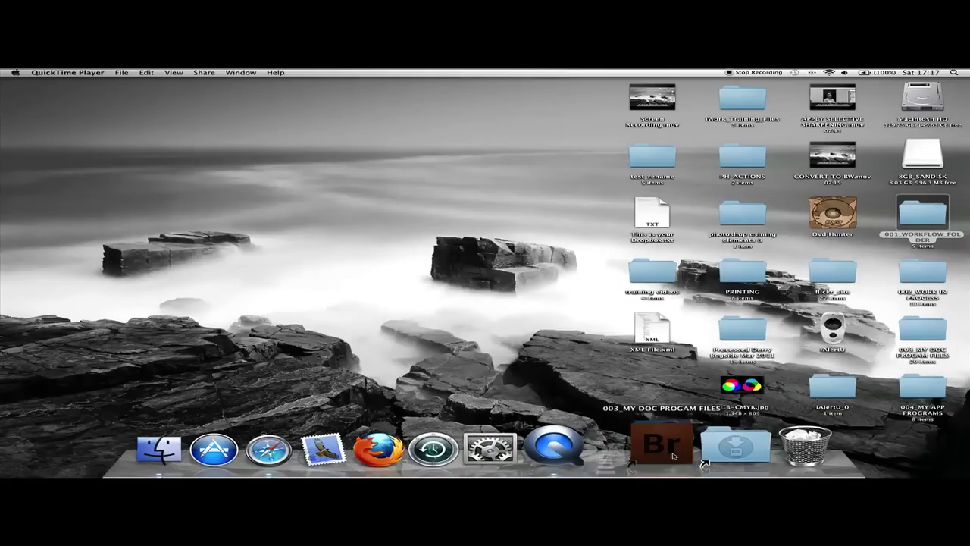
{"action": "left_click", "coordinate": [635, 234]}
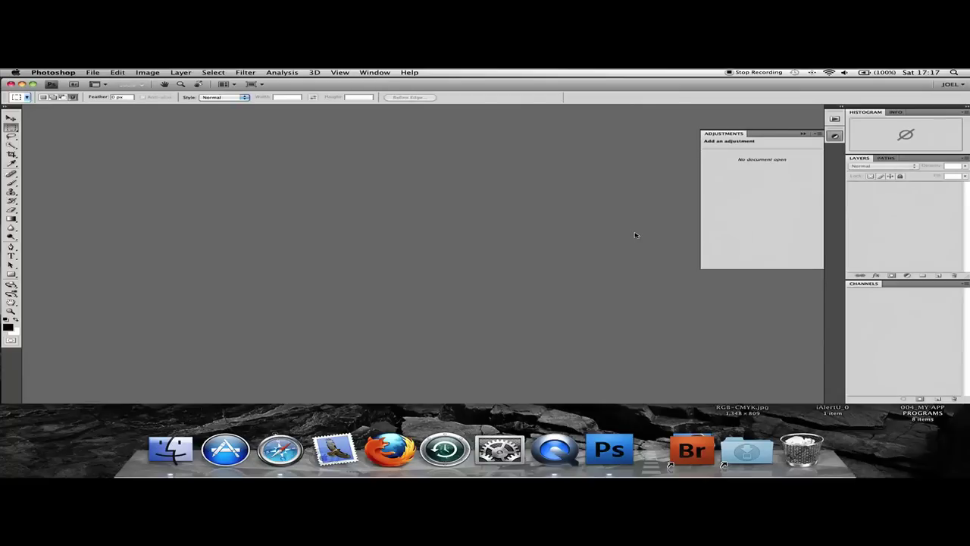
{"action": "left_click", "coordinate": [91, 72]}
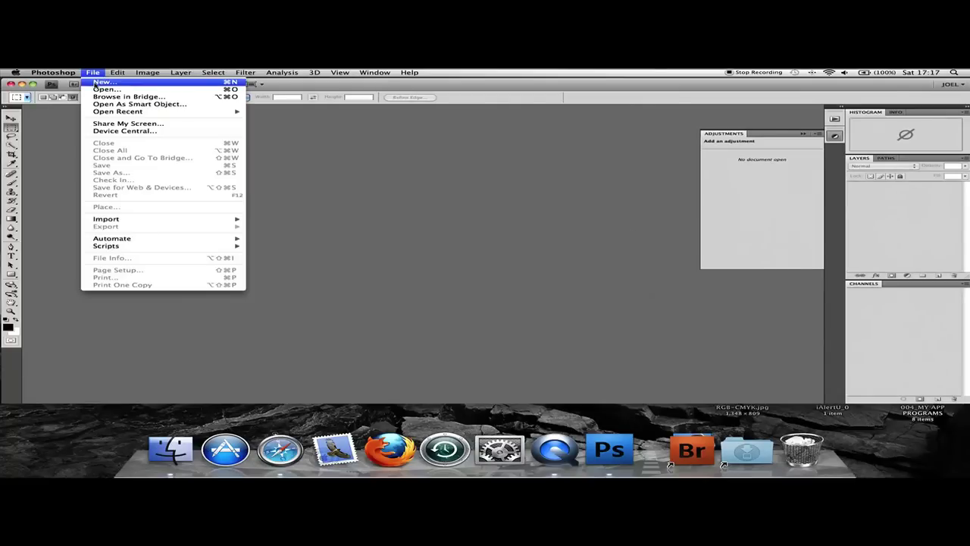
{"action": "left_click", "coordinate": [109, 91]}
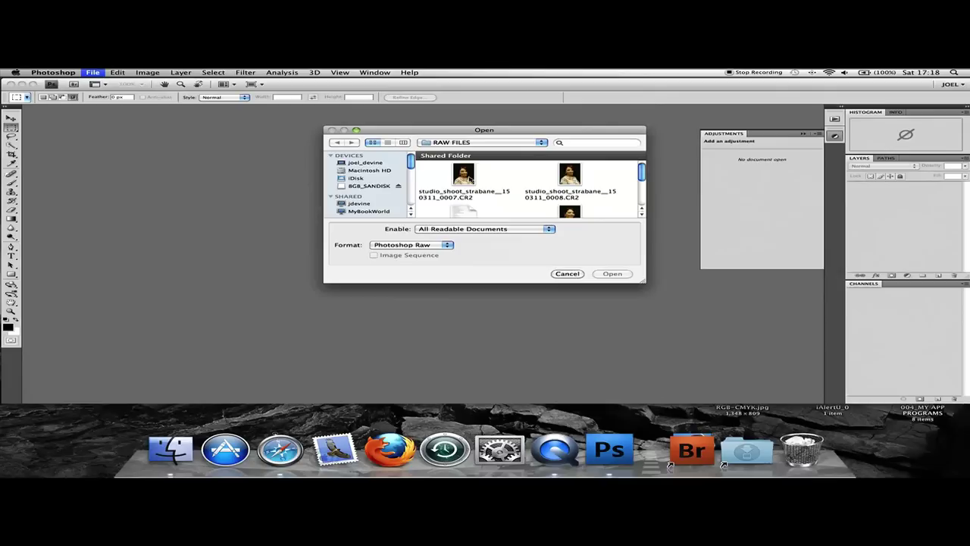
{"action": "left_click", "coordinate": [467, 179]}
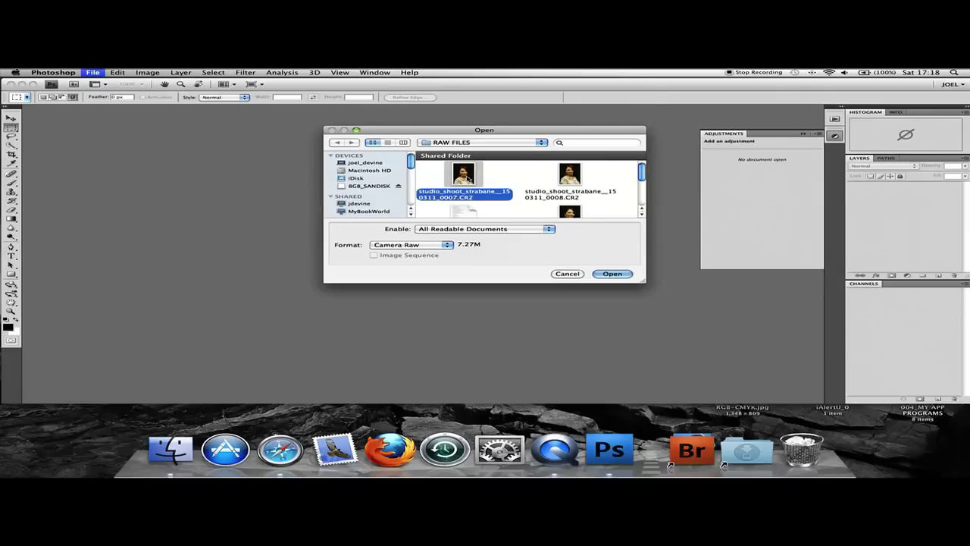
{"action": "left_click", "coordinate": [612, 273]}
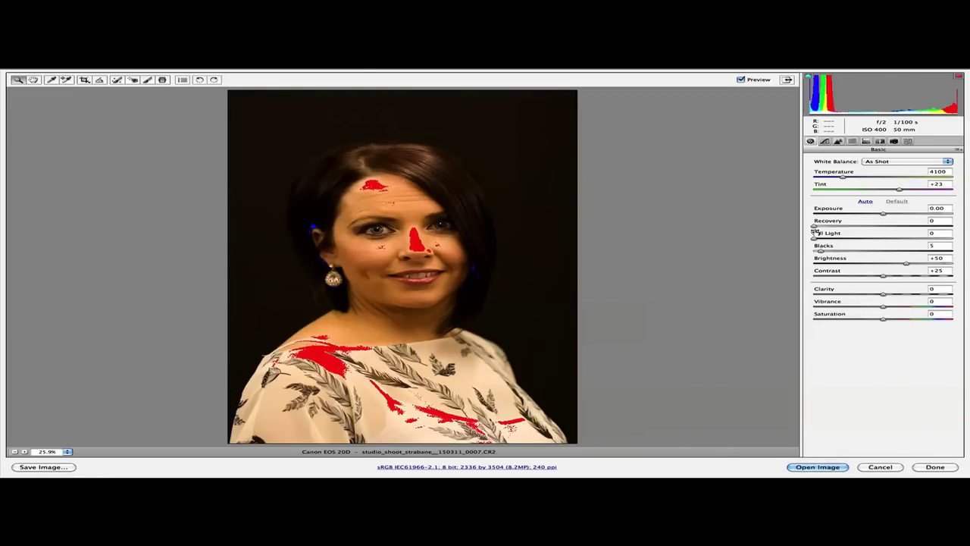
Set Recovery to 67 and Blacks to 0 to remove the highlight and shadow clipping in the raw portrait
{"action": "left_click_drag", "start_coordinate": [814, 226], "coordinate": [907, 226]}
{"action": "left_click_drag", "start_coordinate": [821, 251], "coordinate": [808, 253]}
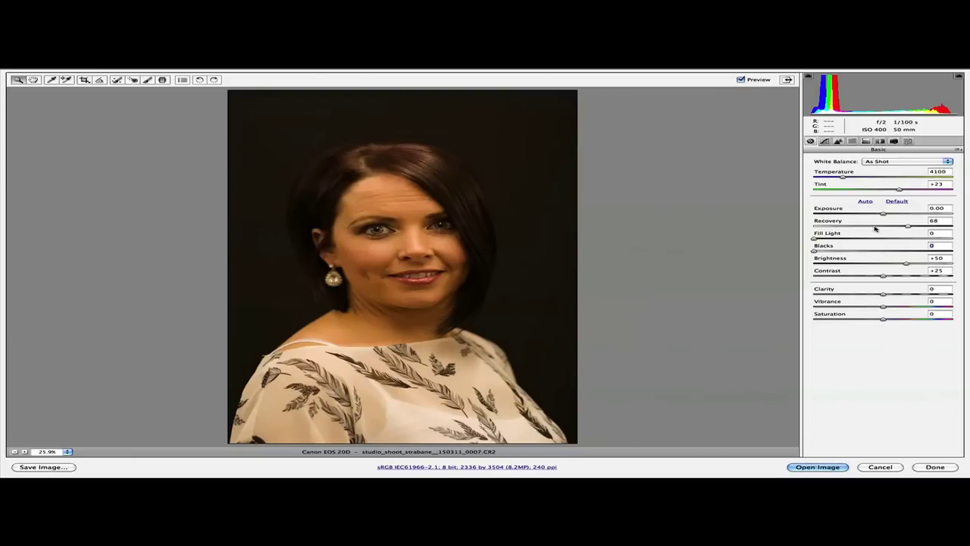
{"action": "left_click_drag", "start_coordinate": [908, 227], "coordinate": [906, 228]}
Set a custom white balance by sampling the leaf print on the woman's dress, and open the developed image
{"action": "left_click", "coordinate": [51, 79]}
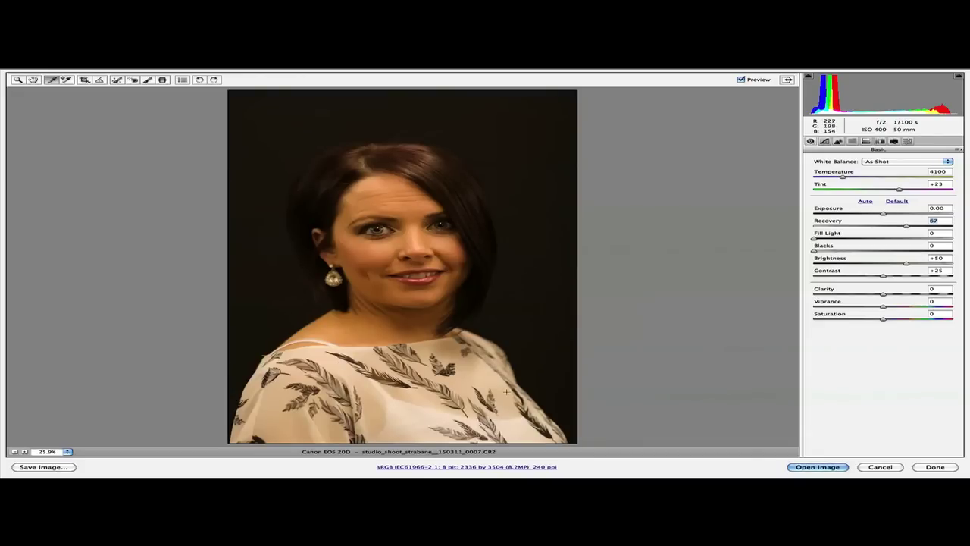
{"action": "left_click", "coordinate": [438, 366]}
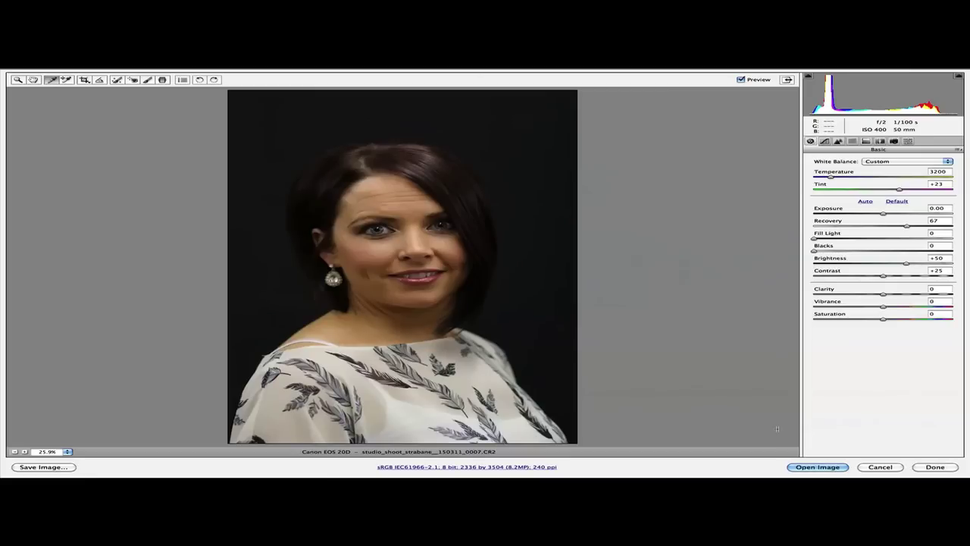
{"action": "left_click", "coordinate": [817, 467]}
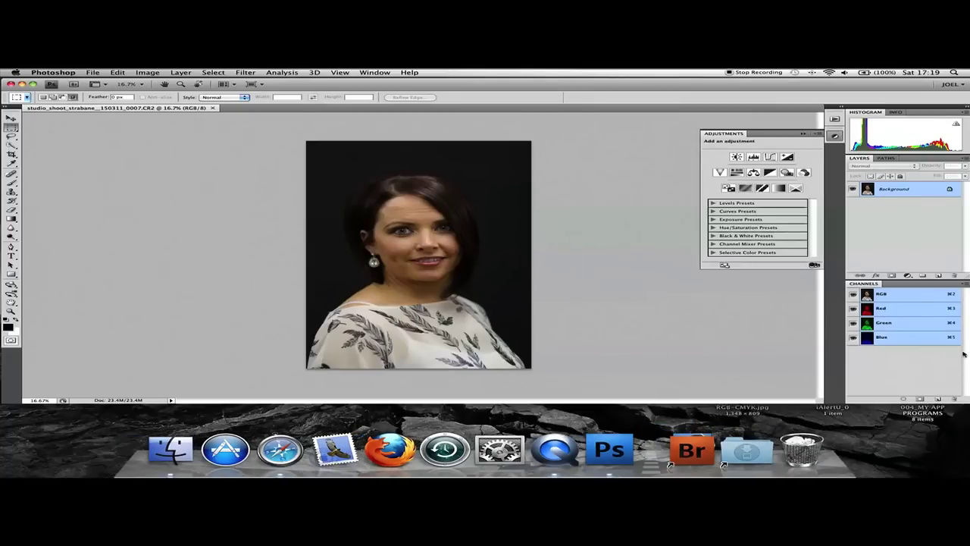
Create a new action set named BW_SHARPEN
{"action": "left_click", "coordinate": [802, 135]}
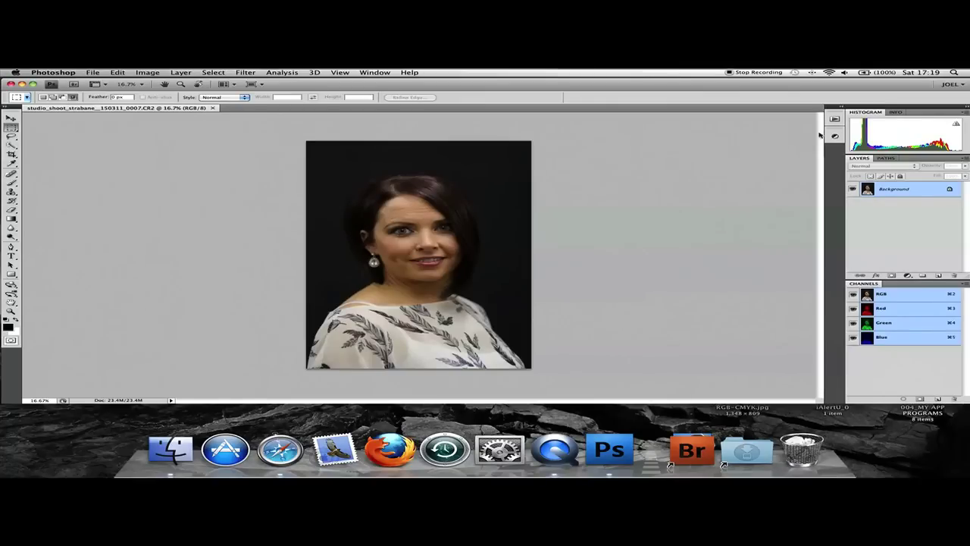
{"action": "left_click", "coordinate": [834, 119]}
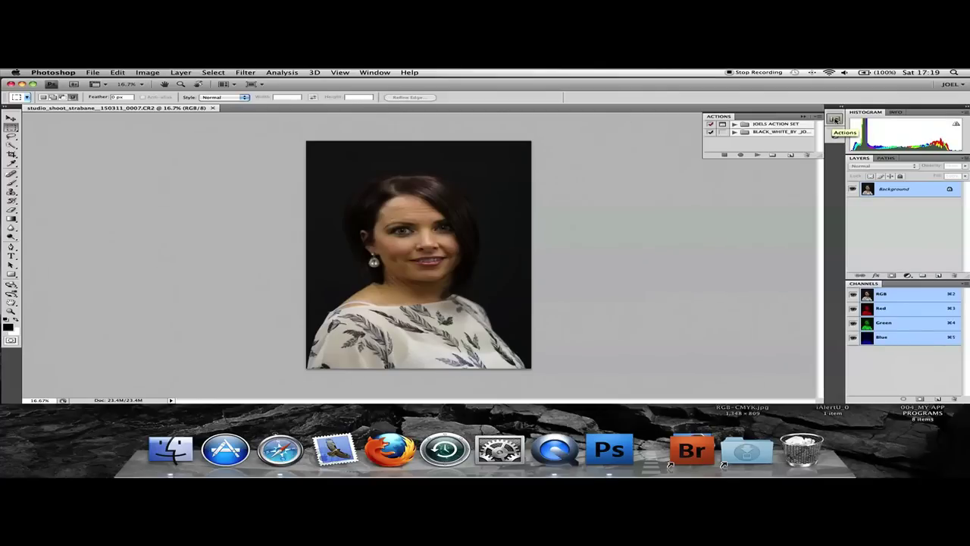
{"action": "left_click", "coordinate": [773, 156]}
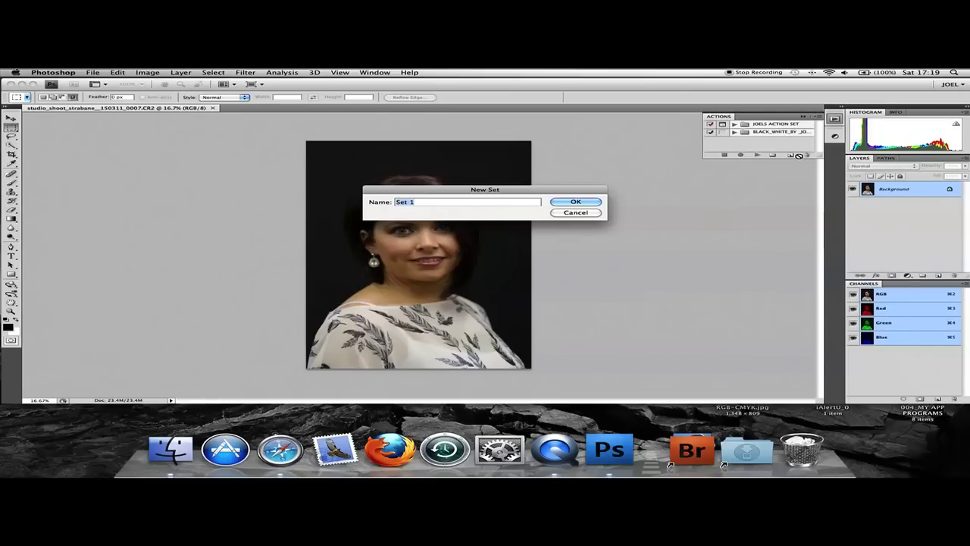
{"action": "type", "text": "BW_SHARPEN"}
{"action": "left_click", "coordinate": [594, 203]}
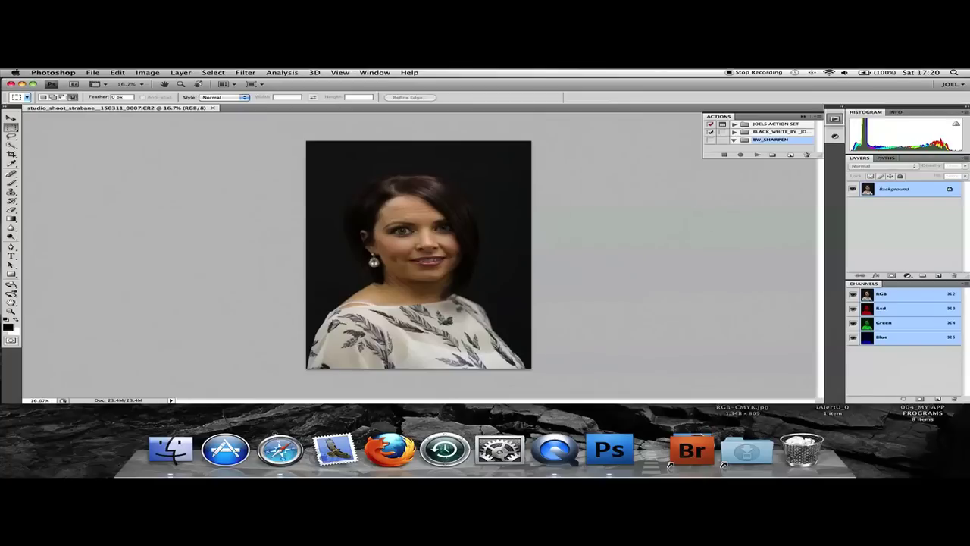
Create an action named CREATE A BW IMAGE in the BW_SHARPEN set and start recording it
{"action": "left_click", "coordinate": [789, 156]}
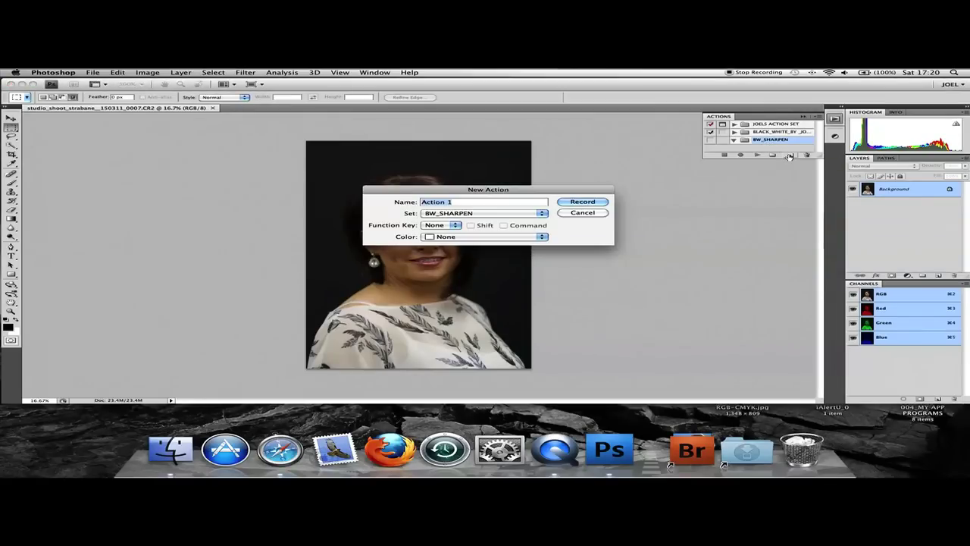
{"action": "key", "text": "BackSpace"}
{"action": "type", "text": "CREA"}
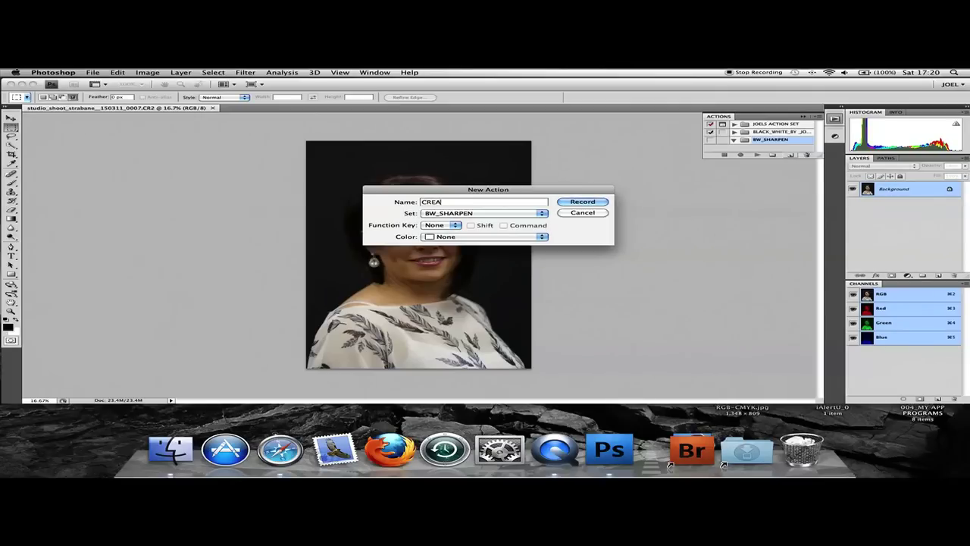
{"action": "type", "text": "TE A BW IMAGE"}
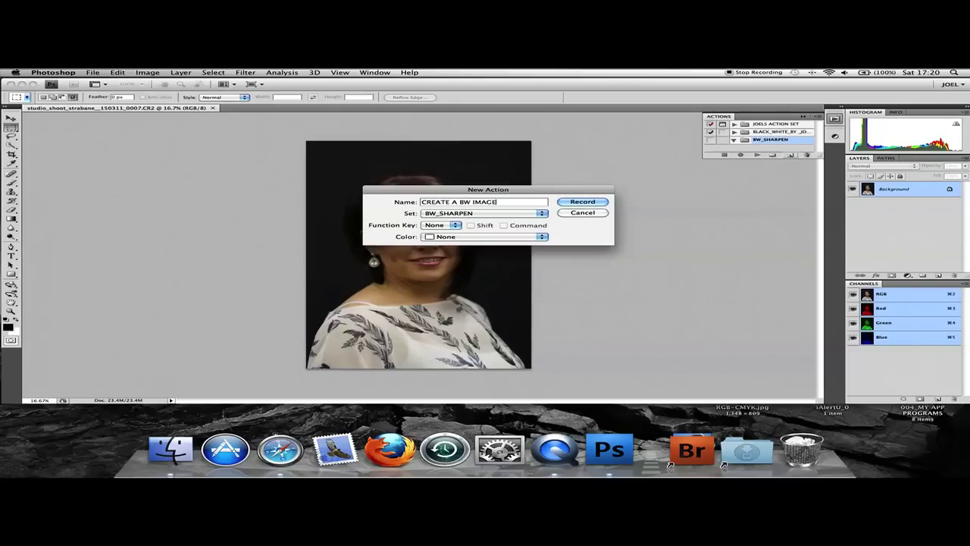
{"action": "left_click", "coordinate": [582, 201]}
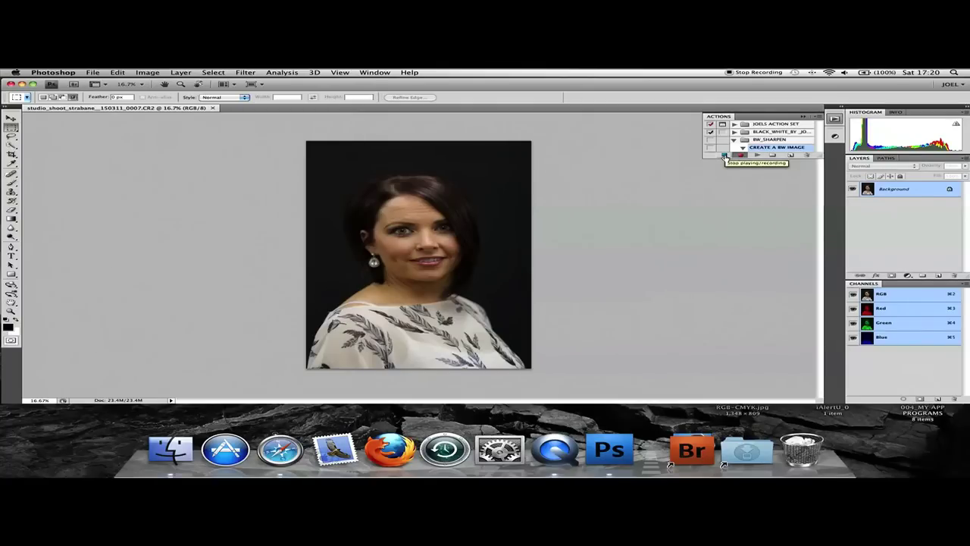
Add a solid color fill layer in black (000000) above the background and set its blend mode to Color
{"action": "left_click", "coordinate": [908, 276]}
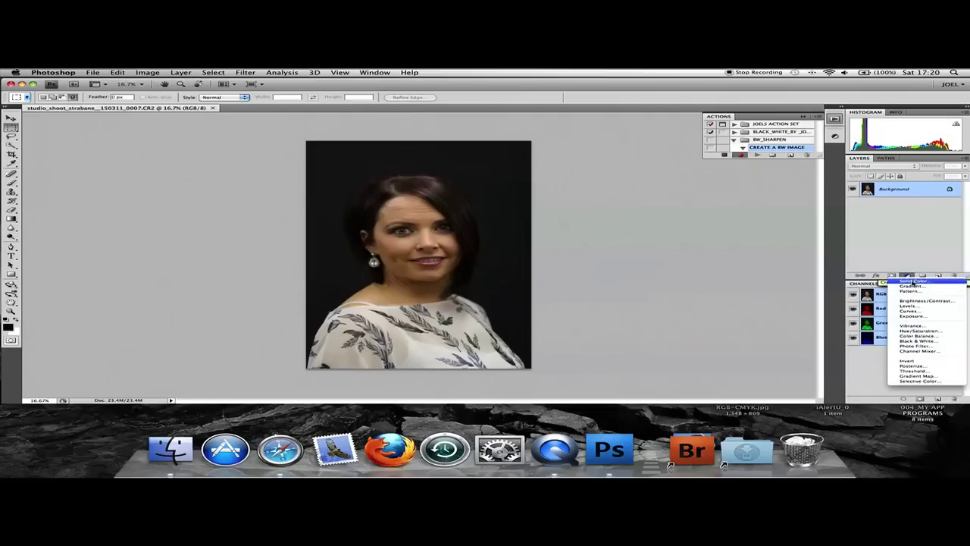
{"action": "left_click", "coordinate": [913, 281]}
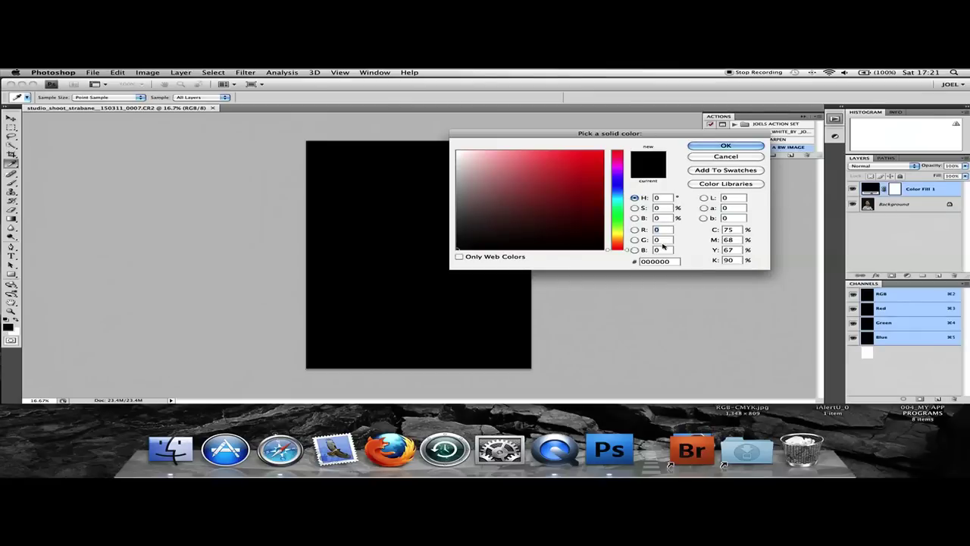
{"action": "left_click", "coordinate": [734, 146]}
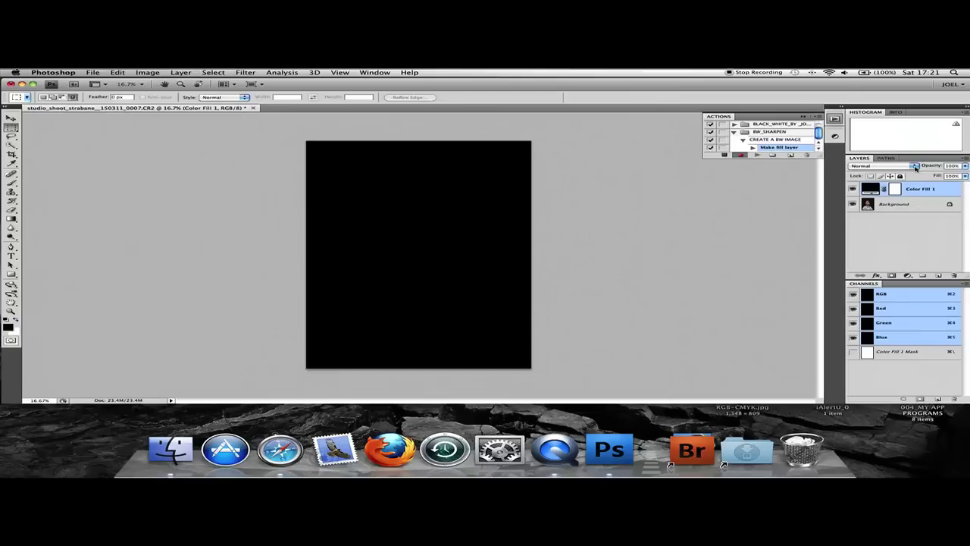
{"action": "left_click", "coordinate": [916, 166]}
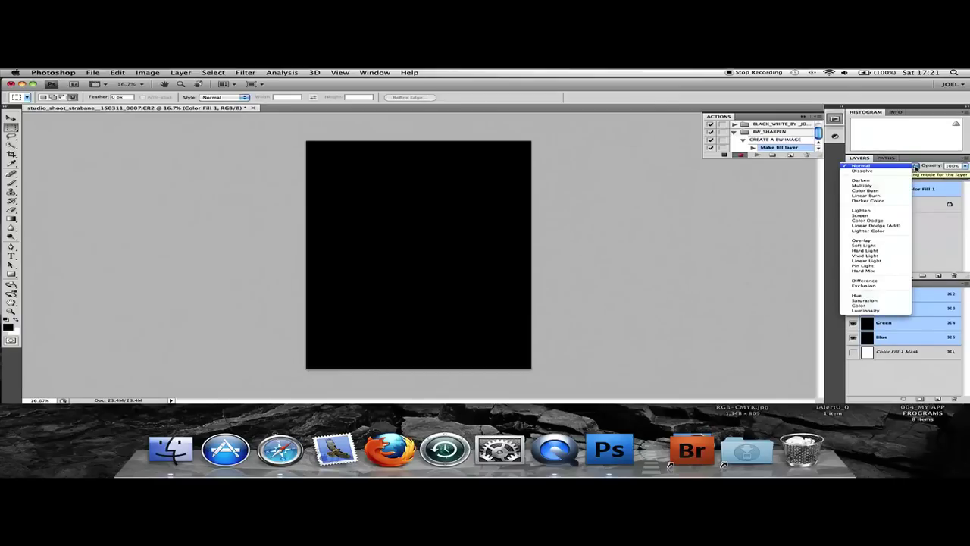
{"action": "left_click", "coordinate": [860, 305]}
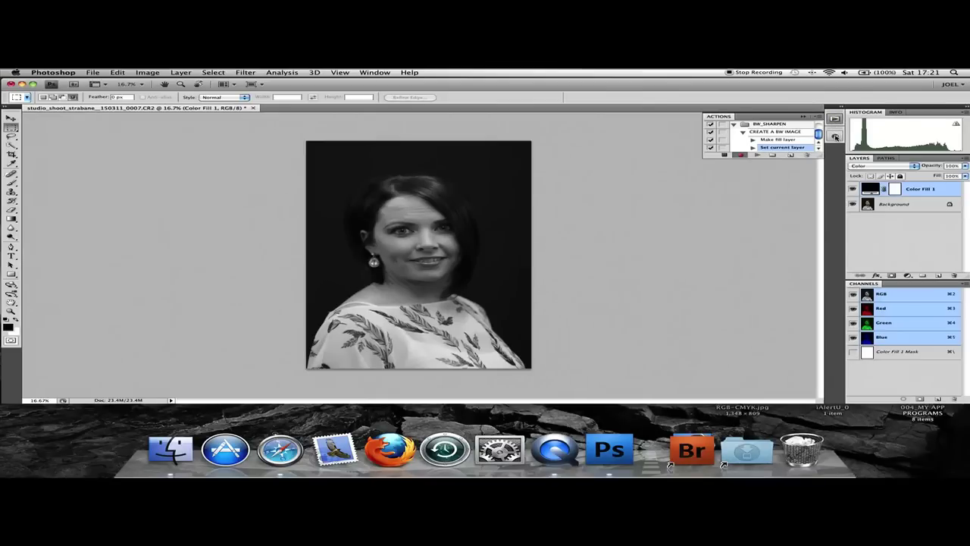
Add a Levels adjustment layer and set its white input level to 219
{"action": "left_click", "coordinate": [834, 135]}
{"action": "left_click", "coordinate": [754, 157]}
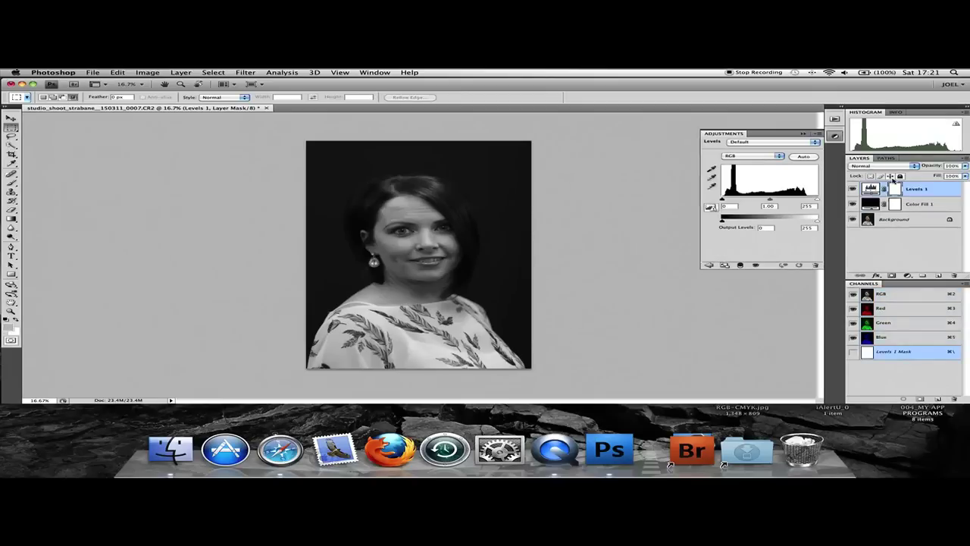
{"action": "left_click_drag", "start_coordinate": [816, 199], "coordinate": [764, 200]}
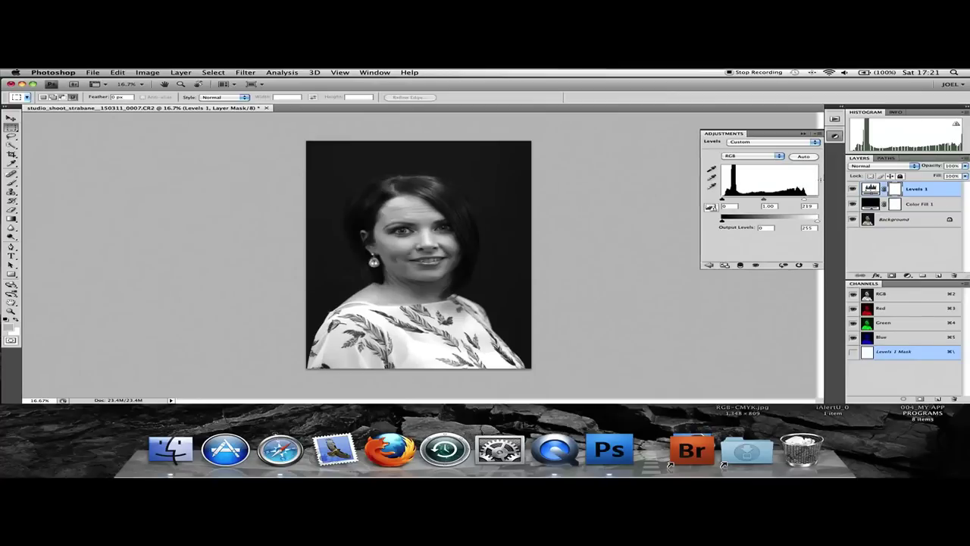
{"action": "left_click", "coordinate": [804, 134]}
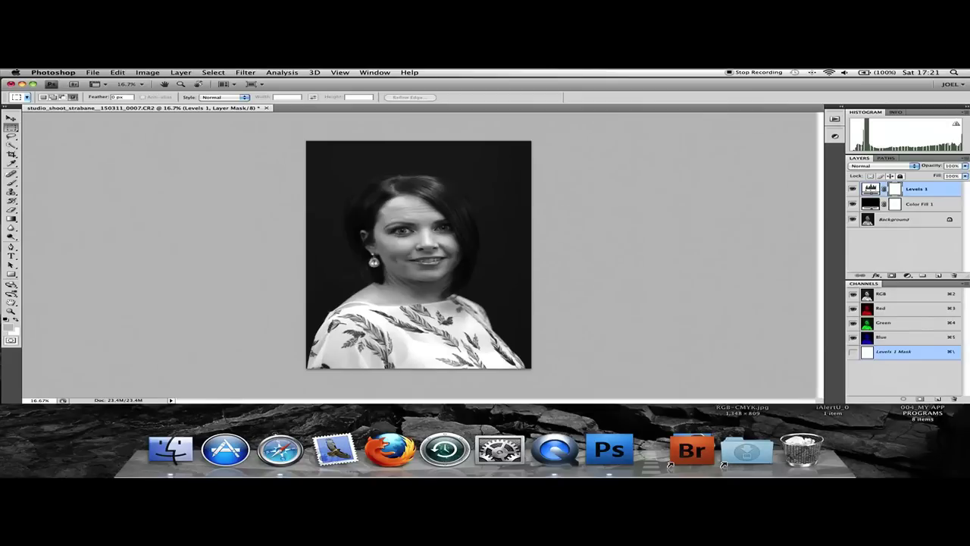
Crop the portrait around the woman to 10 by 15 inches at 300 pixels/inch, and stop recording the action
{"action": "left_click", "coordinate": [11, 153]}
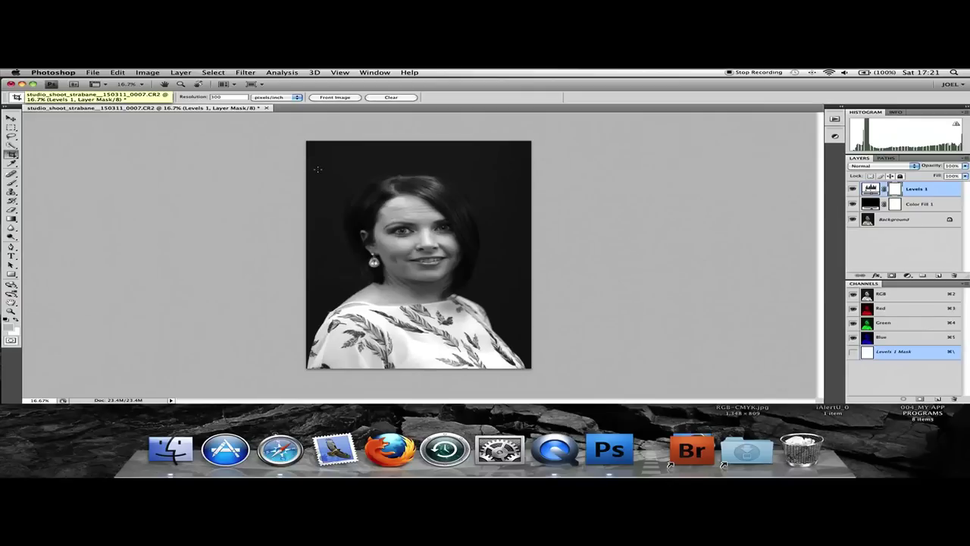
{"action": "left_click_drag", "start_coordinate": [315, 168], "coordinate": [505, 361]}
{"action": "left_click_drag", "start_coordinate": [417, 289], "coordinate": [418, 284]}
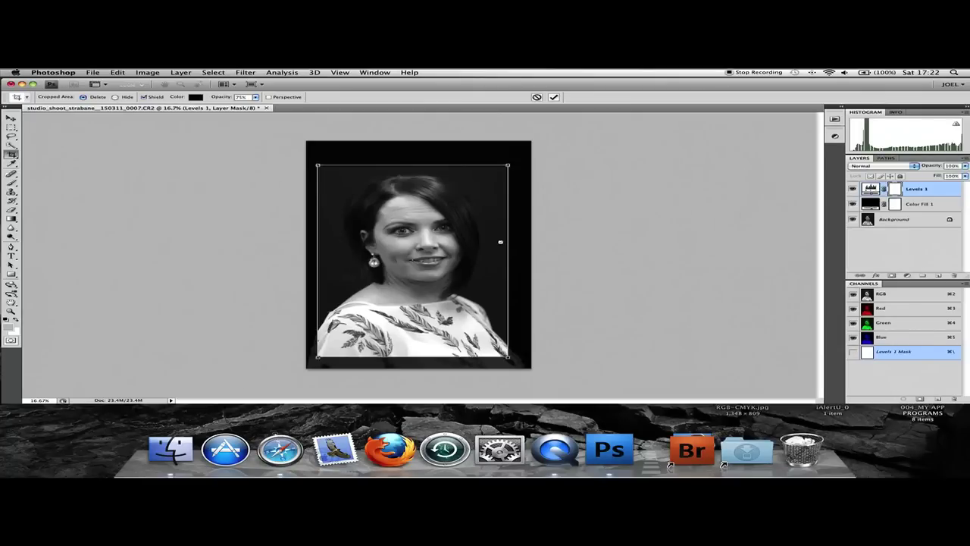
{"action": "key", "text": "Return"}
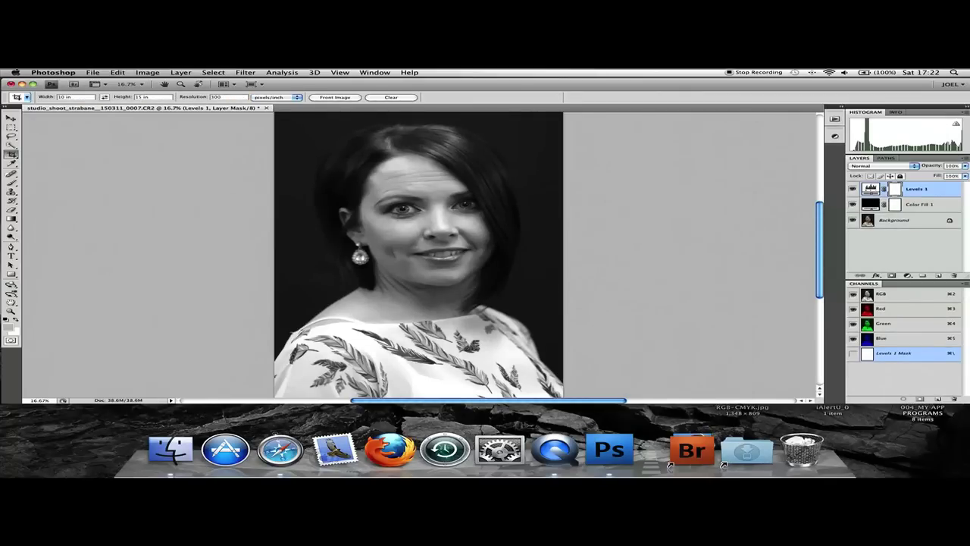
{"action": "left_click", "coordinate": [835, 119]}
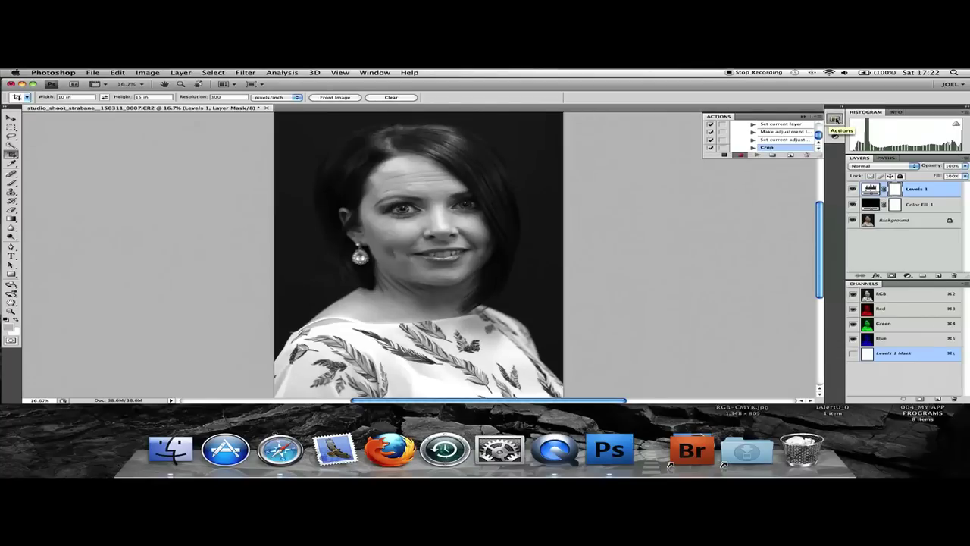
{"action": "left_click", "coordinate": [724, 156]}
Create an action named SHARPEN in the BW_SHARPEN set and start recording it
{"action": "scroll", "coordinate": [818, 135], "scroll_direction": "up", "scroll_amount": 3}
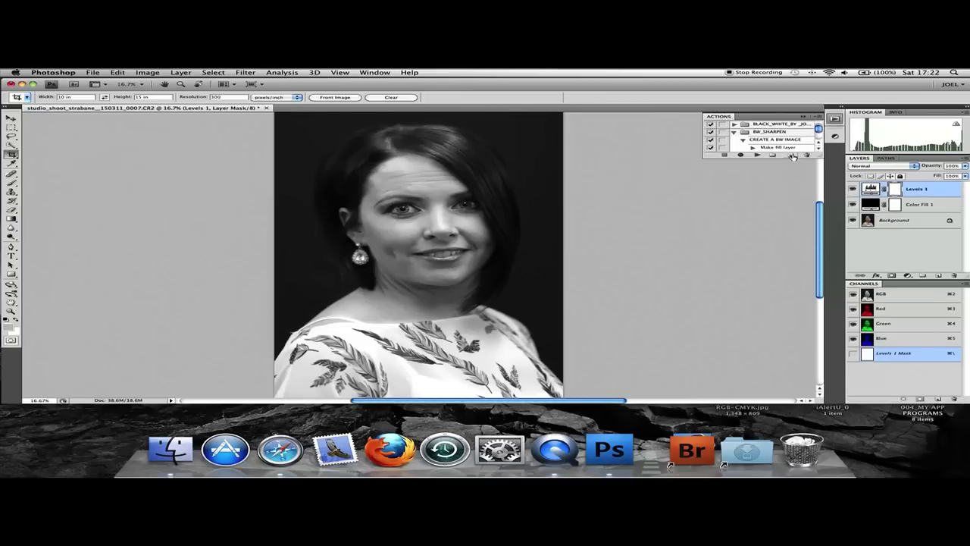
{"action": "left_click", "coordinate": [761, 133]}
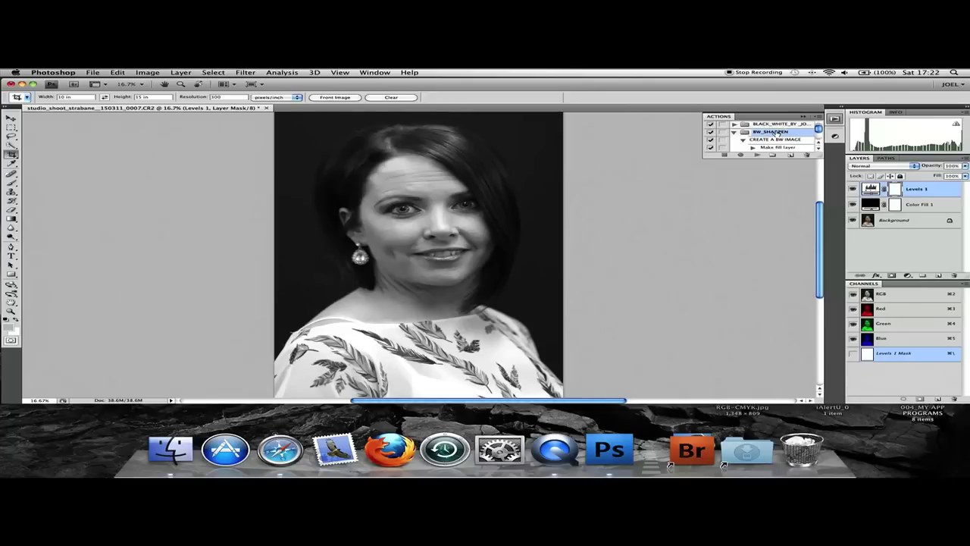
{"action": "left_click", "coordinate": [790, 156]}
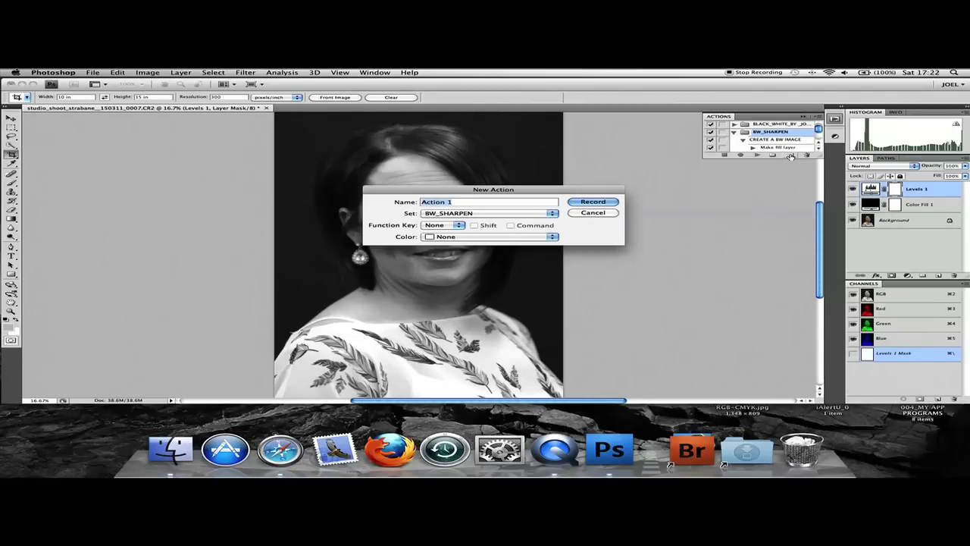
{"action": "type", "text": "SHA"}
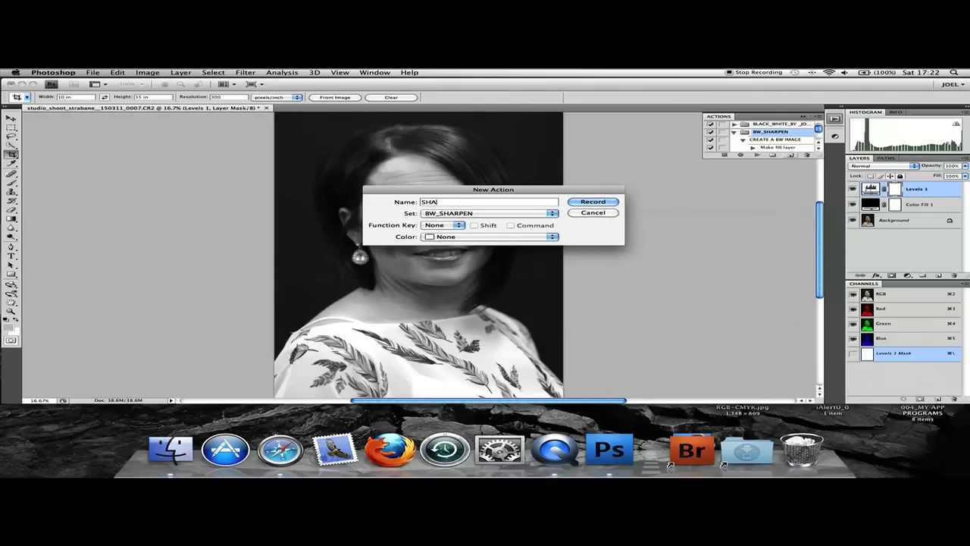
{"action": "type", "text": "RPEN"}
{"action": "left_click", "coordinate": [592, 202]}
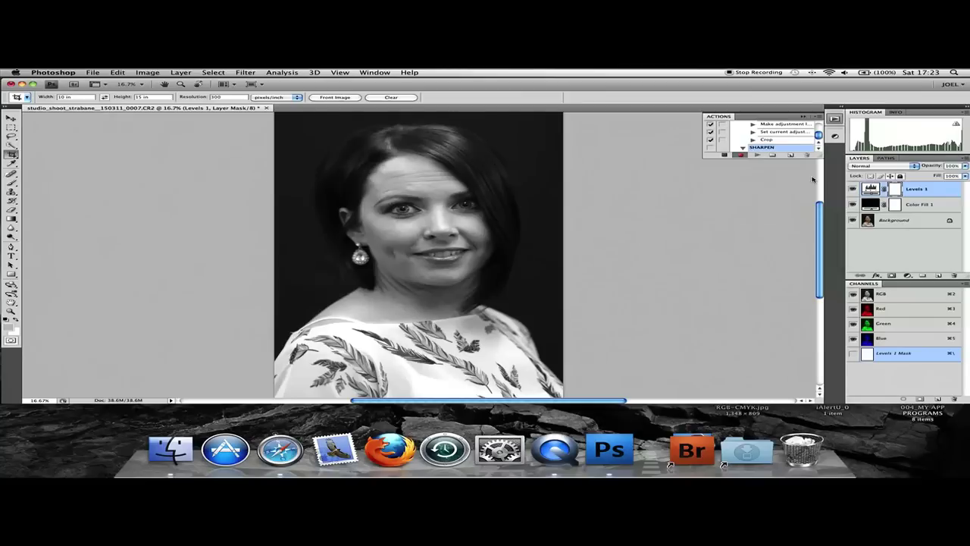
Flatten the image and duplicate the Background layer
{"action": "left_click", "coordinate": [182, 73]}
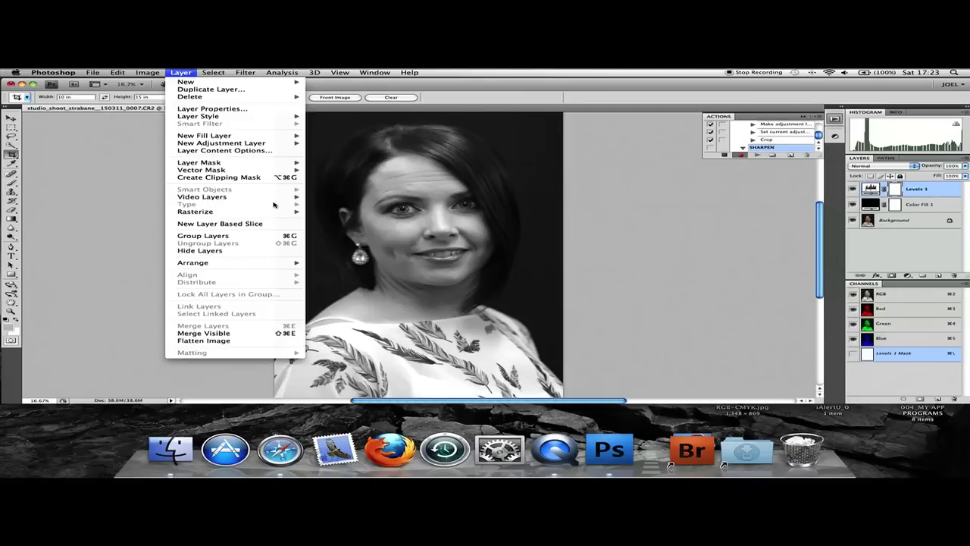
{"action": "left_click", "coordinate": [238, 342]}
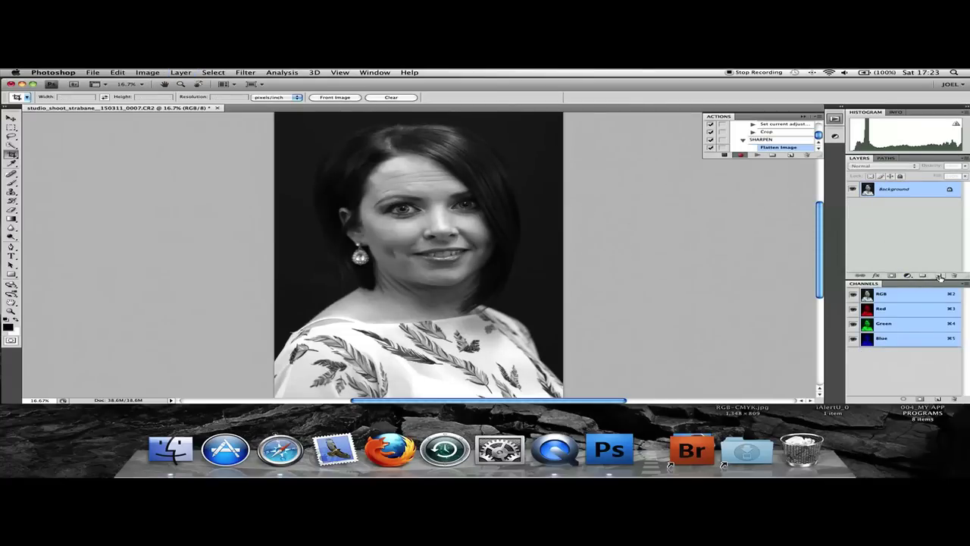
{"action": "left_click_drag", "start_coordinate": [922, 195], "coordinate": [937, 275]}
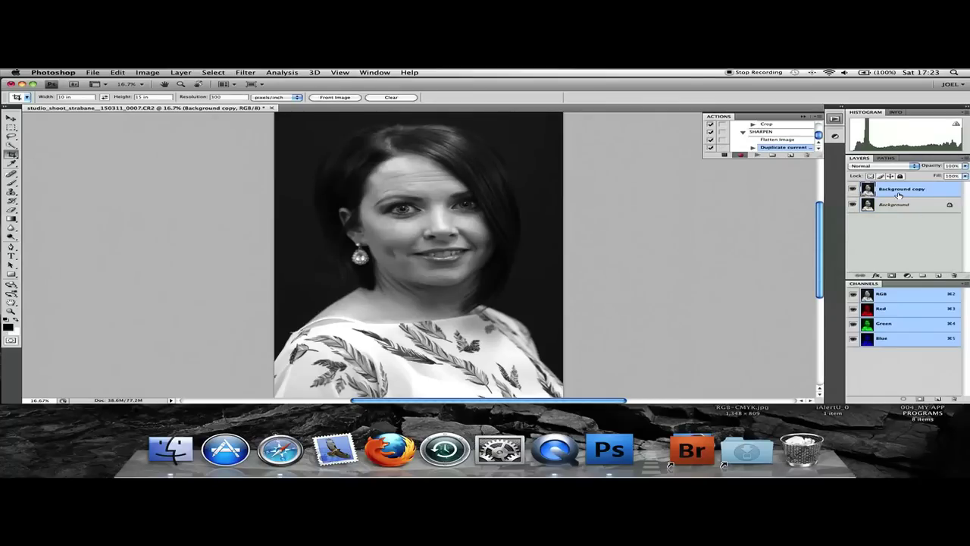
Load the red, green, blue and again the red channel as a selection, invert the selection and hide its edges
{"action": "left_click", "coordinate": [867, 311], "text": "super"}
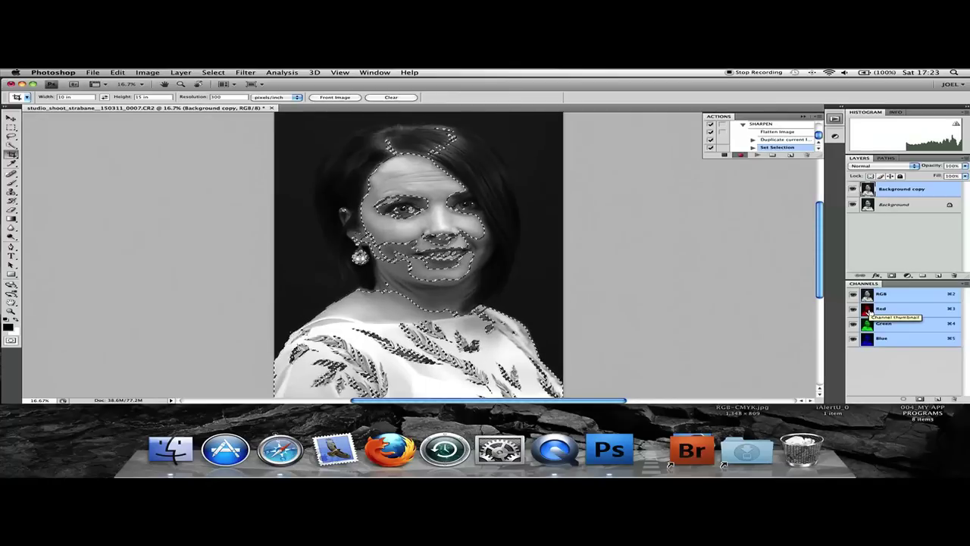
{"action": "left_click", "coordinate": [868, 333], "text": "super"}
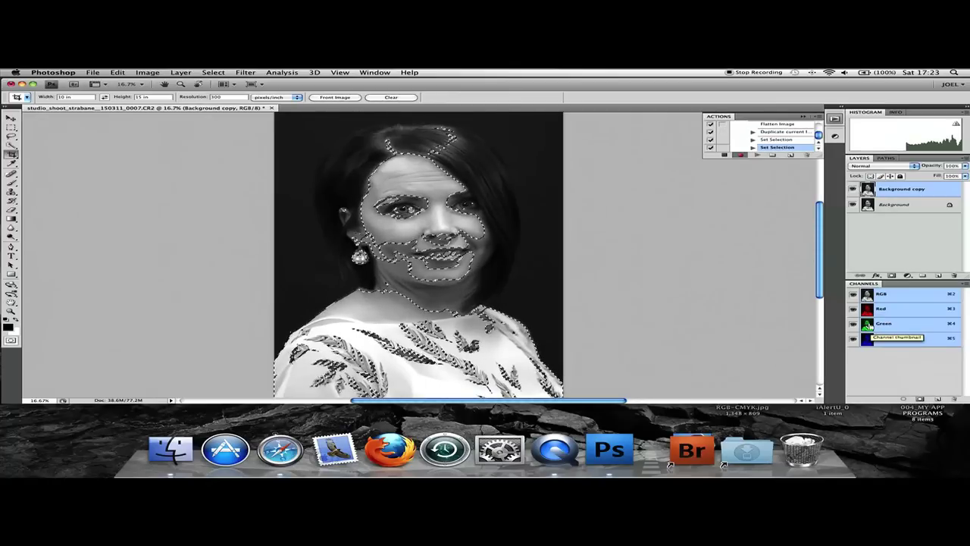
{"action": "left_click", "coordinate": [868, 340], "text": "super"}
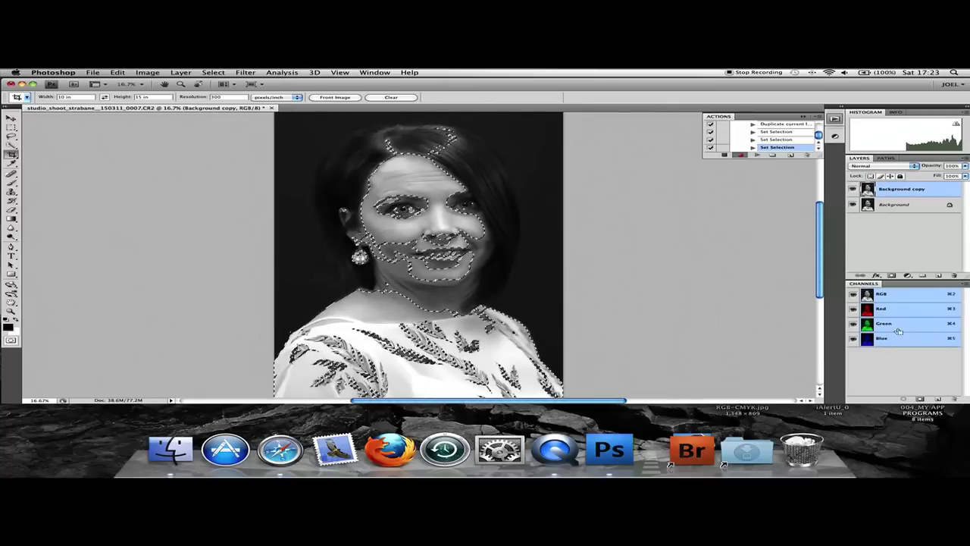
{"action": "left_click", "coordinate": [870, 311], "text": "super"}
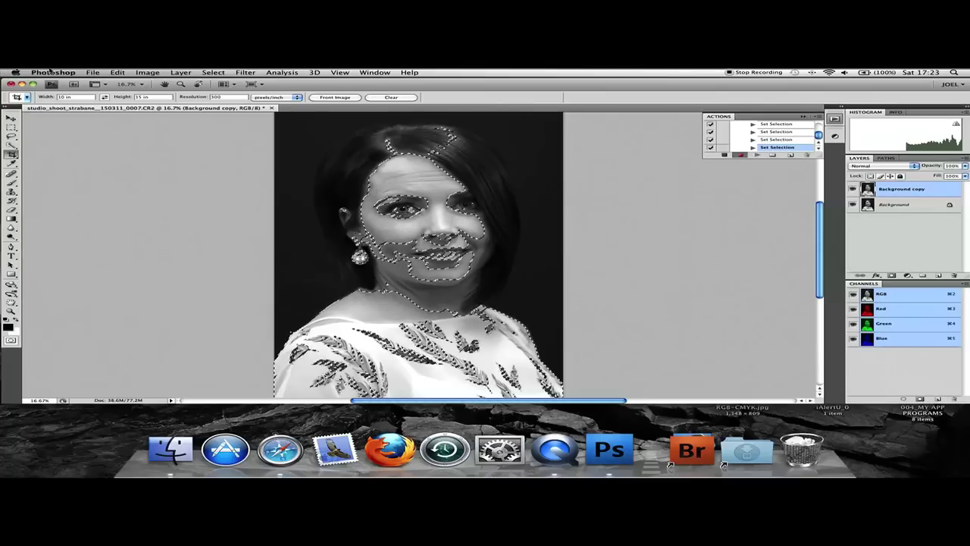
{"action": "left_click", "coordinate": [147, 73]}
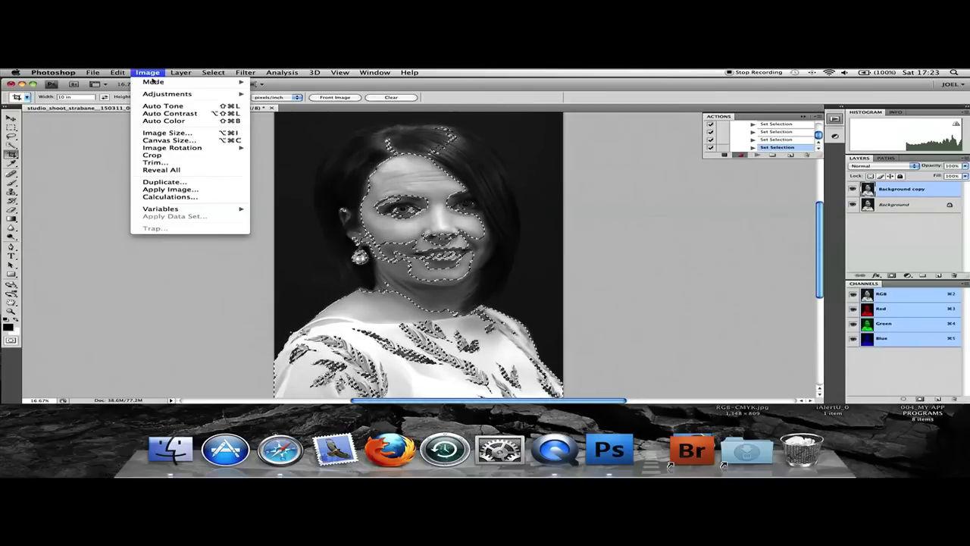
{"action": "mouse_move", "coordinate": [179, 79]}
{"action": "mouse_move", "coordinate": [212, 73]}
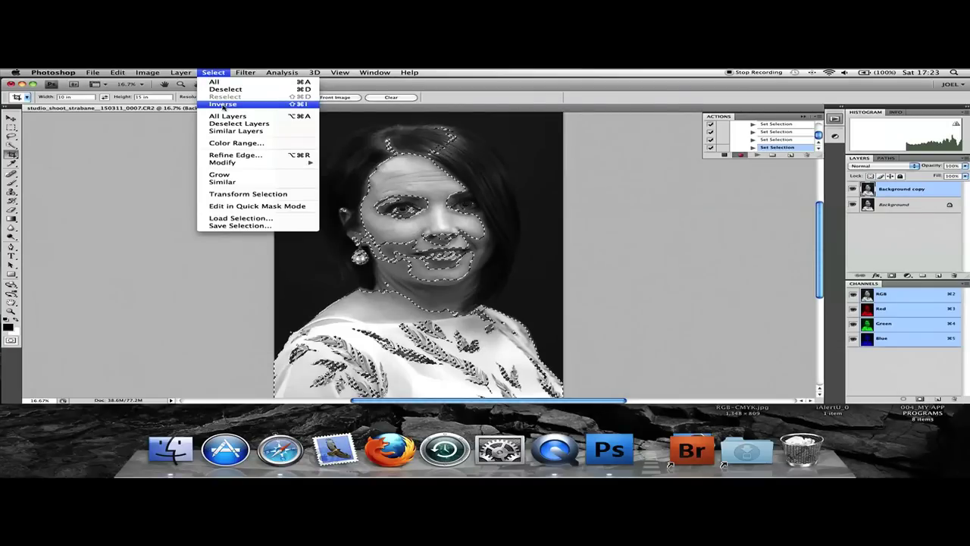
{"action": "left_click", "coordinate": [223, 105]}
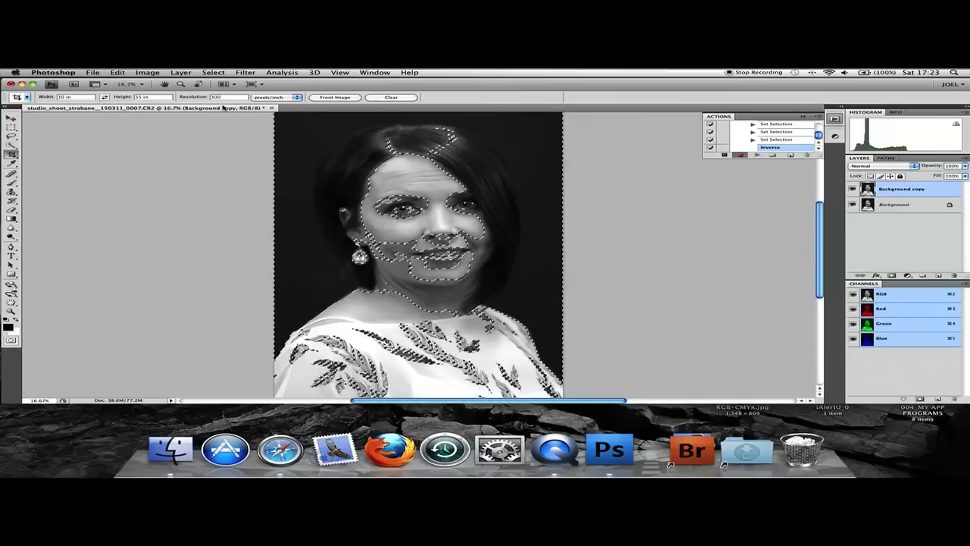
{"action": "key", "text": "super+h"}
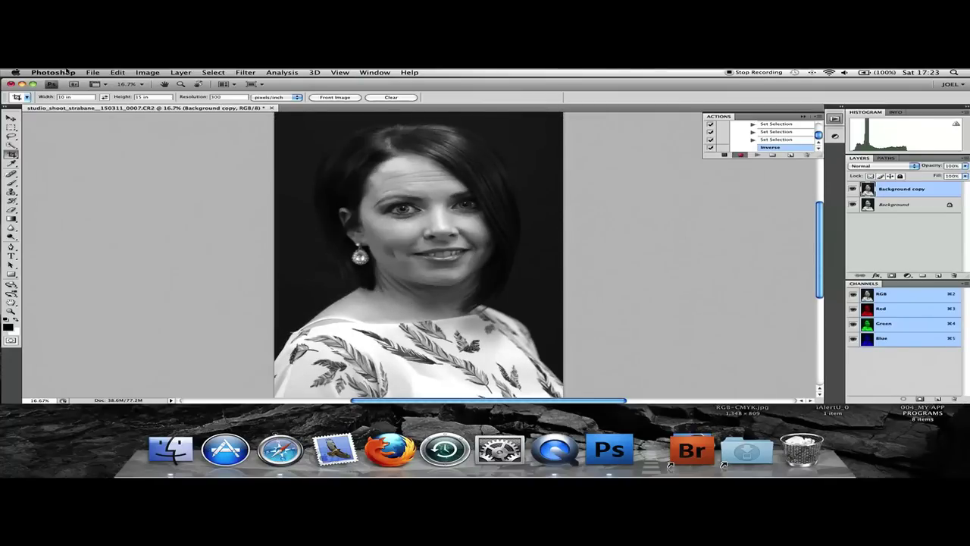
Apply an Unsharp Mask to the Background copy layer with amount 500%, radius 2.0 pixels and threshold 0 levels
{"action": "left_click", "coordinate": [241, 74]}
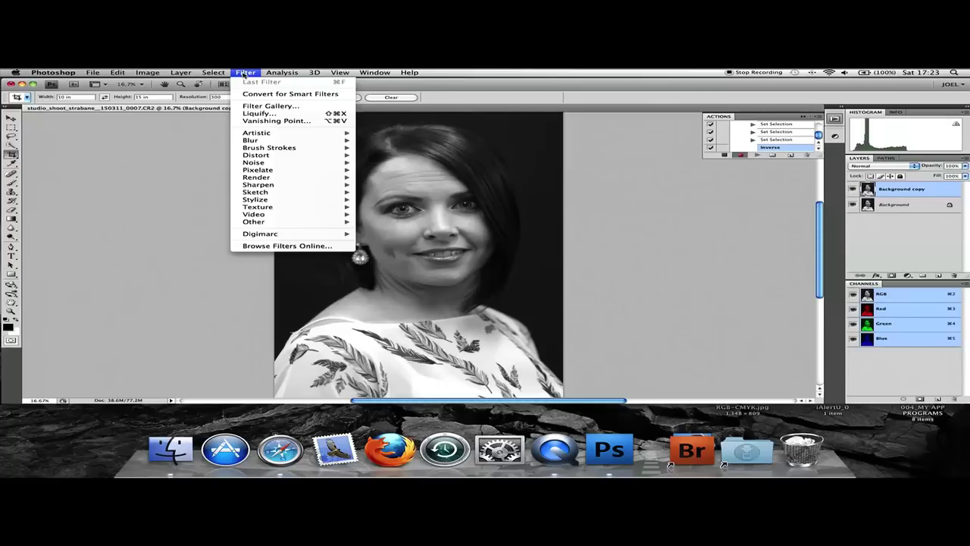
{"action": "mouse_move", "coordinate": [345, 155]}
{"action": "mouse_move", "coordinate": [349, 184]}
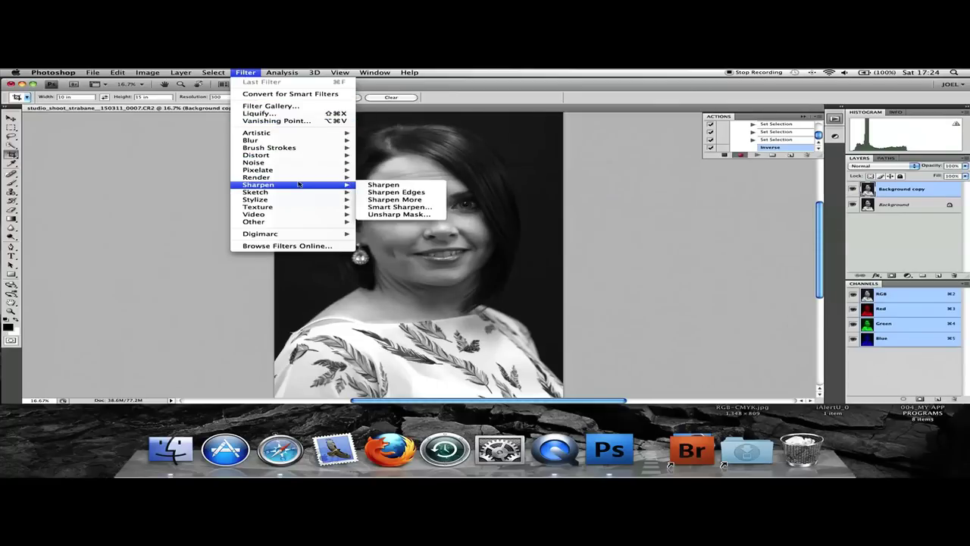
{"action": "left_click", "coordinate": [398, 215]}
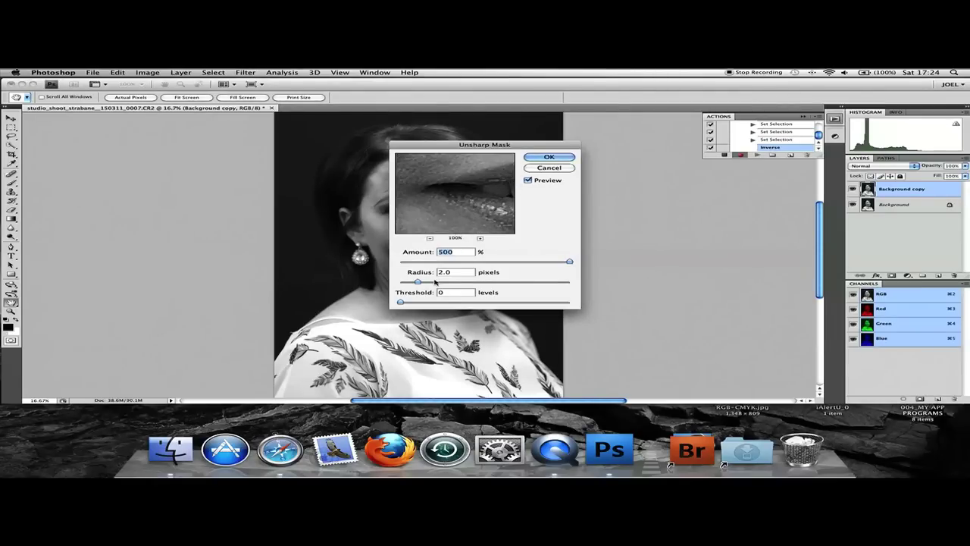
{"action": "left_click", "coordinate": [557, 157]}
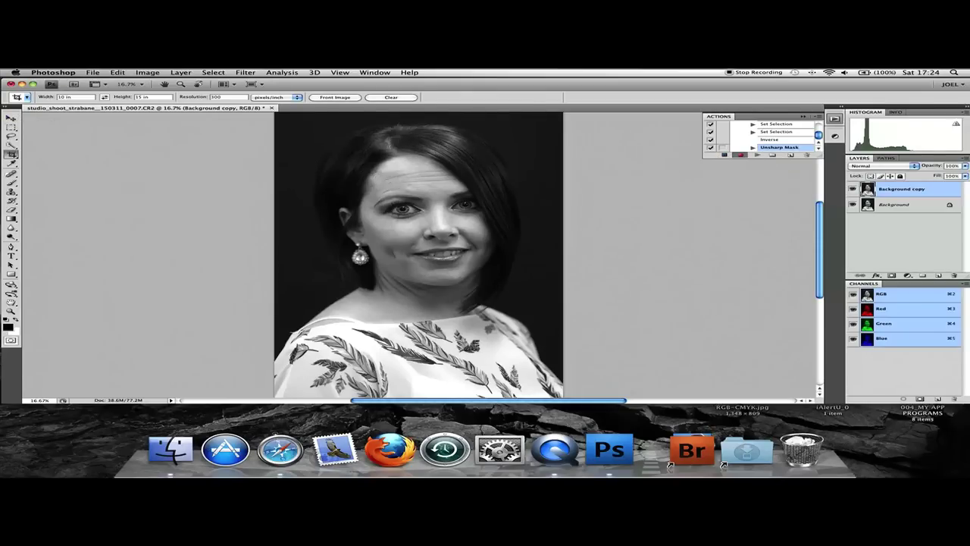
Deselect the hidden channel-based selection on the Background copy layer
{"action": "left_click", "coordinate": [12, 311]}
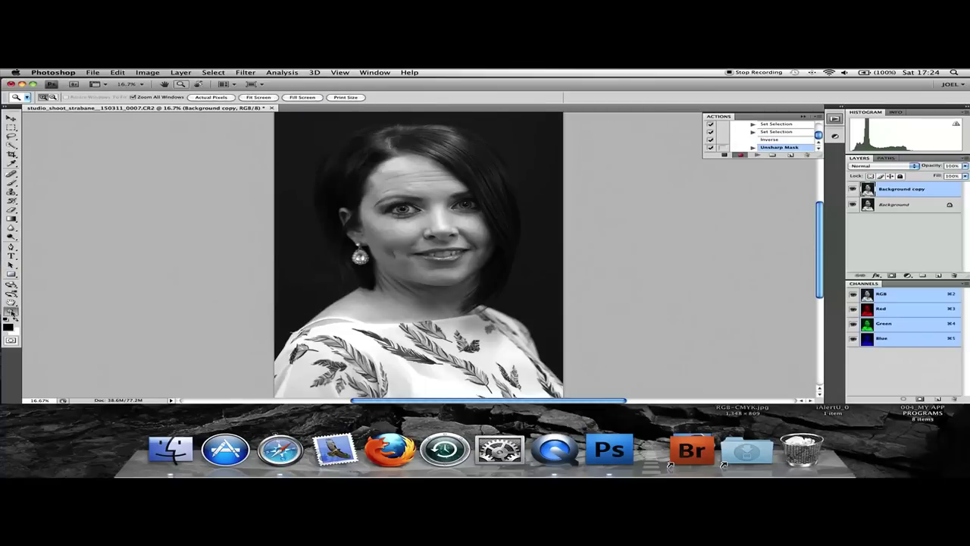
{"action": "left_click", "coordinate": [422, 206]}
{"action": "left_click", "coordinate": [422, 207]}
{"action": "left_click", "coordinate": [422, 206]}
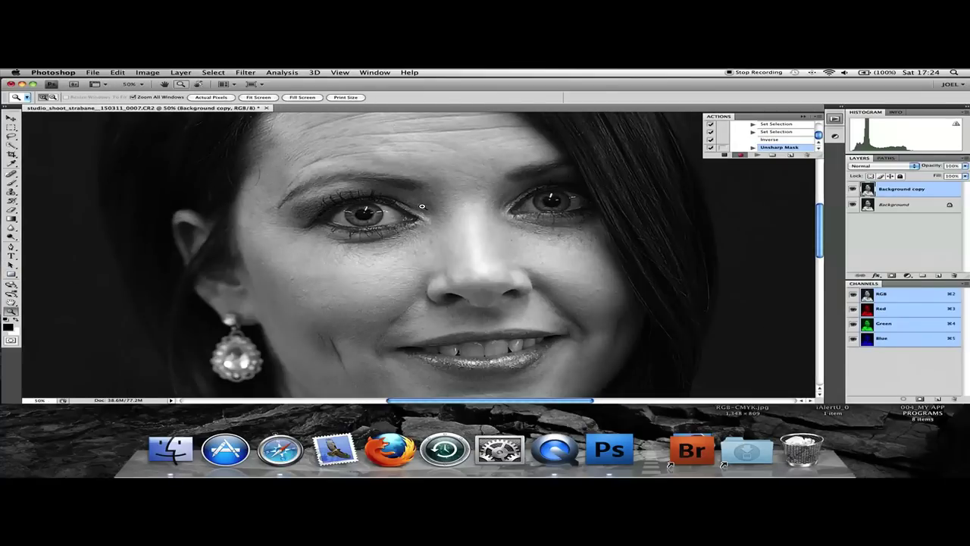
{"action": "left_click", "coordinate": [422, 206]}
{"action": "left_click", "coordinate": [418, 213]}
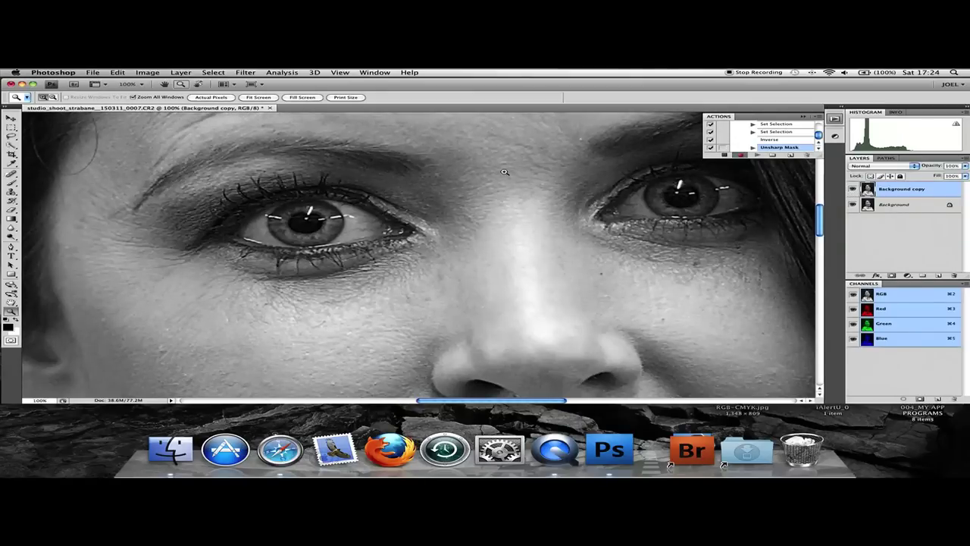
{"action": "left_click", "coordinate": [211, 73]}
{"action": "left_click", "coordinate": [234, 90]}
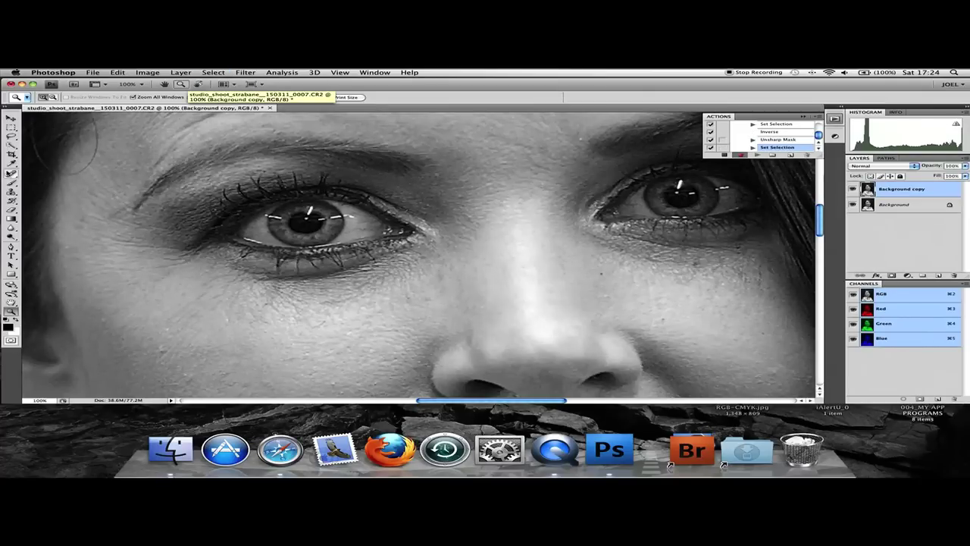
Reduce the opacity of the Background copy layer to 60%
{"action": "left_click", "coordinate": [12, 119]}
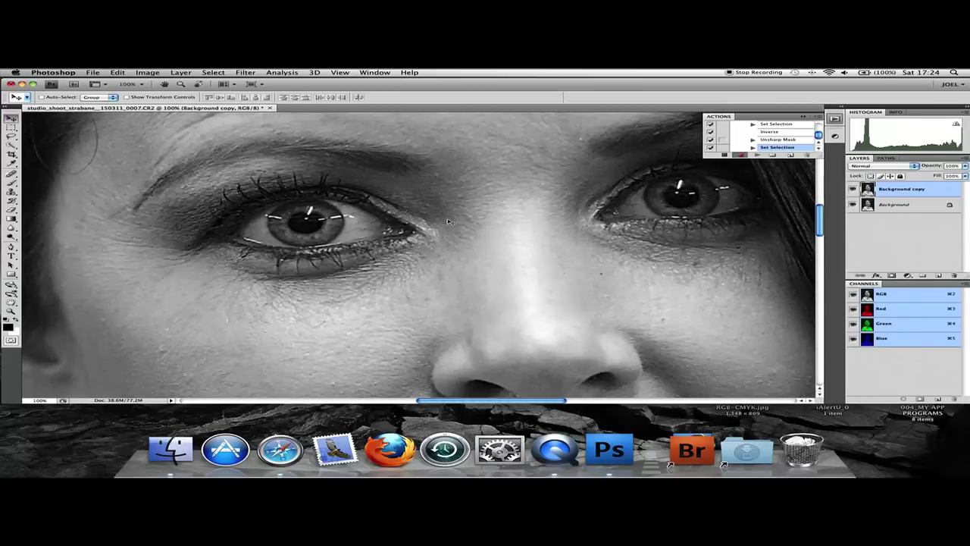
{"action": "key", "text": "3"}
{"action": "key", "text": "4"}
{"action": "key", "text": "5"}
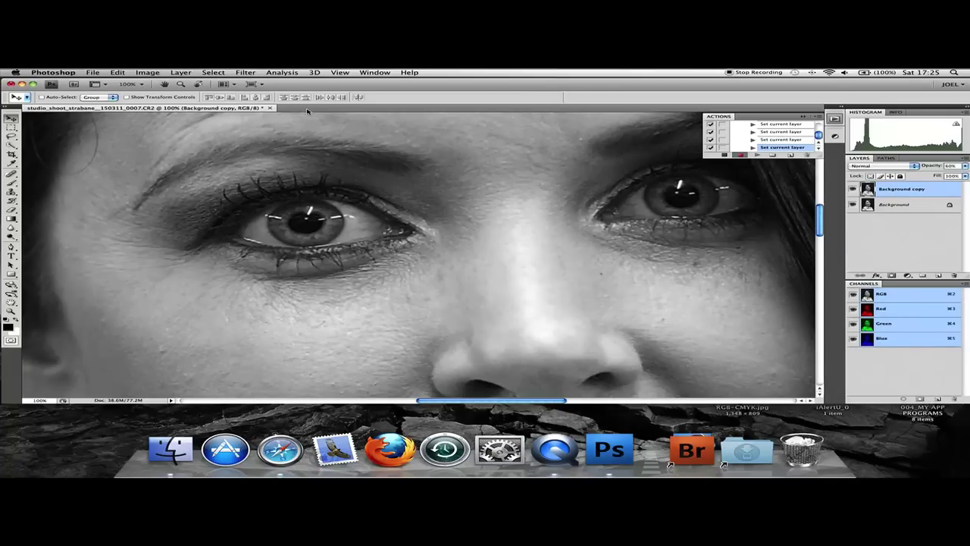
Examine the sharpening of the woman's face in full screen mode at several magnifications, and return to the standard view
{"action": "left_click", "coordinate": [260, 85]}
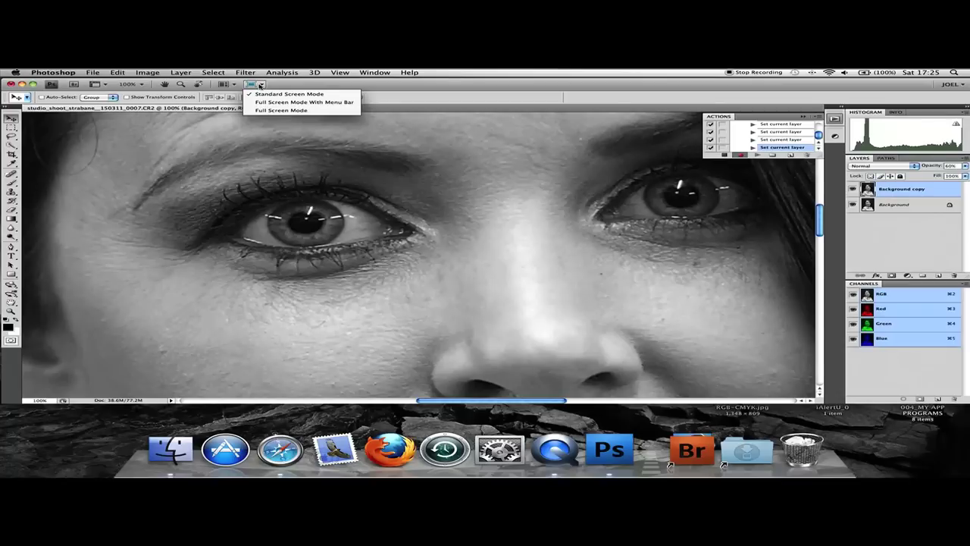
{"action": "left_click", "coordinate": [278, 112]}
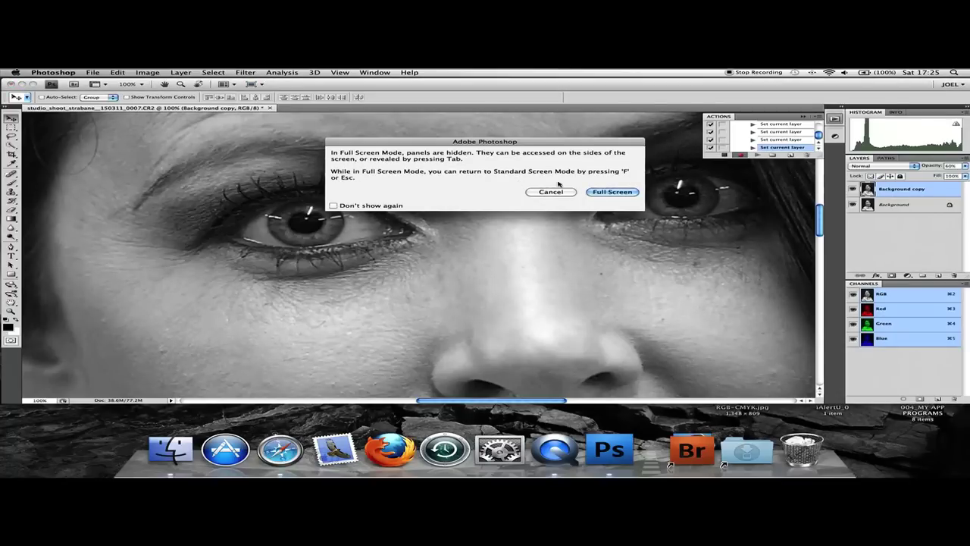
{"action": "left_click", "coordinate": [618, 193]}
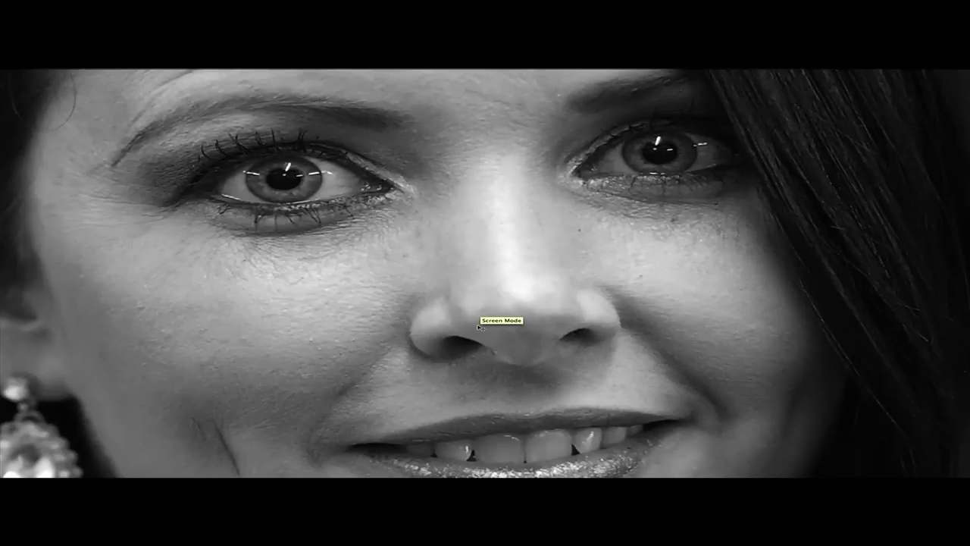
{"action": "scroll", "coordinate": [447, 295], "scroll_direction": "up", "scroll_amount": 1}
{"action": "scroll", "coordinate": [447, 295], "scroll_direction": "up", "scroll_amount": 1}
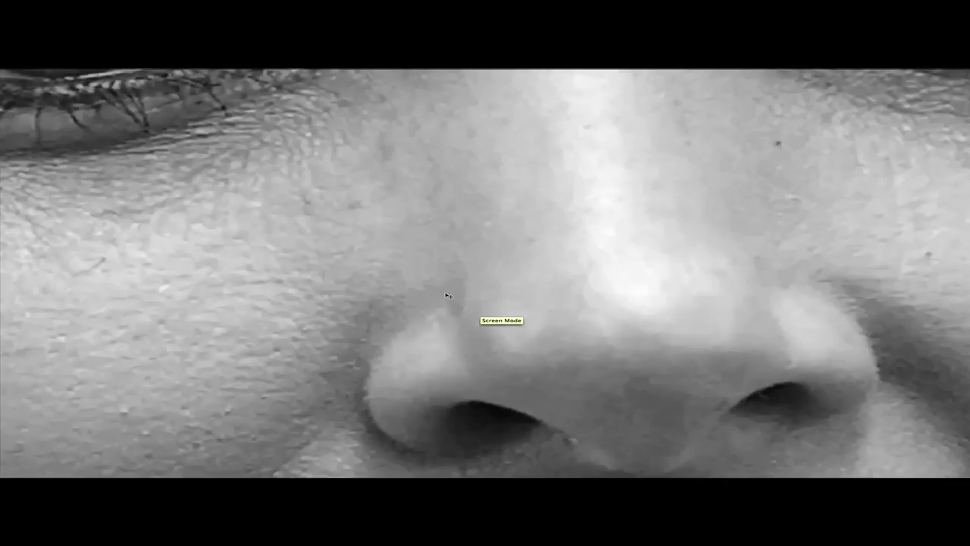
{"action": "scroll", "coordinate": [448, 296], "scroll_direction": "down", "scroll_amount": 3}
{"action": "scroll", "coordinate": [447, 296], "scroll_direction": "up", "scroll_amount": 1}
{"action": "scroll", "coordinate": [447, 296], "scroll_direction": "up", "scroll_amount": 1}
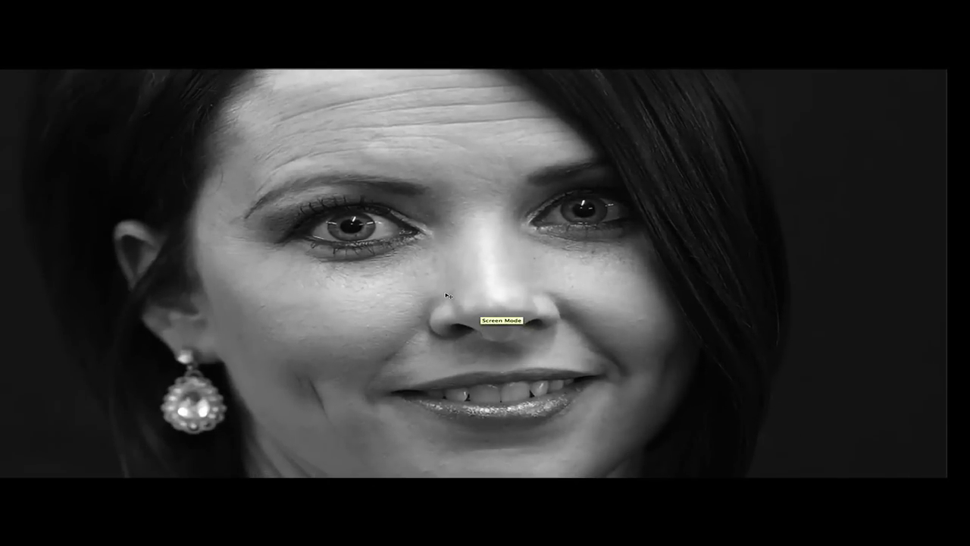
{"action": "scroll", "coordinate": [447, 295], "scroll_direction": "down", "scroll_amount": 1}
{"action": "scroll", "coordinate": [447, 295], "scroll_direction": "up", "scroll_amount": 2}
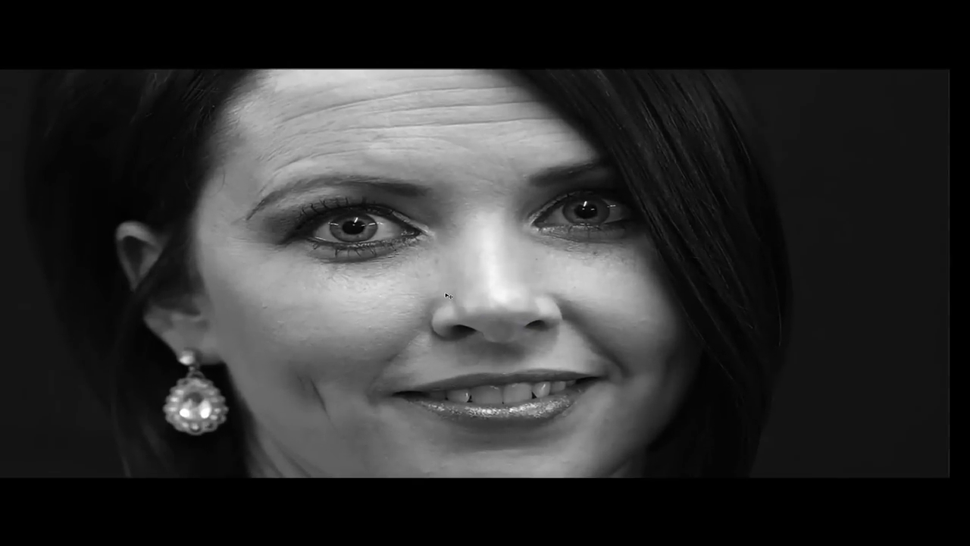
{"action": "scroll", "coordinate": [447, 296], "scroll_direction": "down", "scroll_amount": 2}
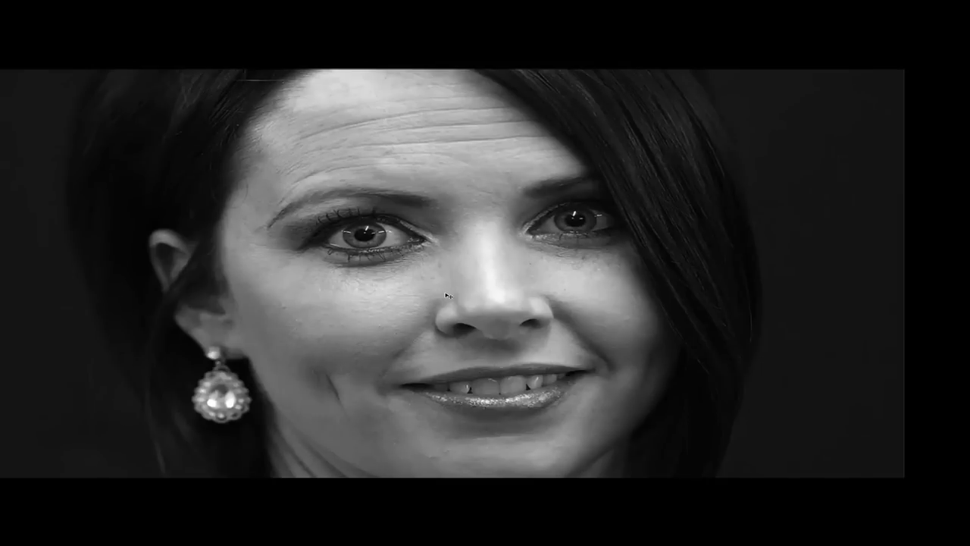
{"action": "key", "text": "f"}
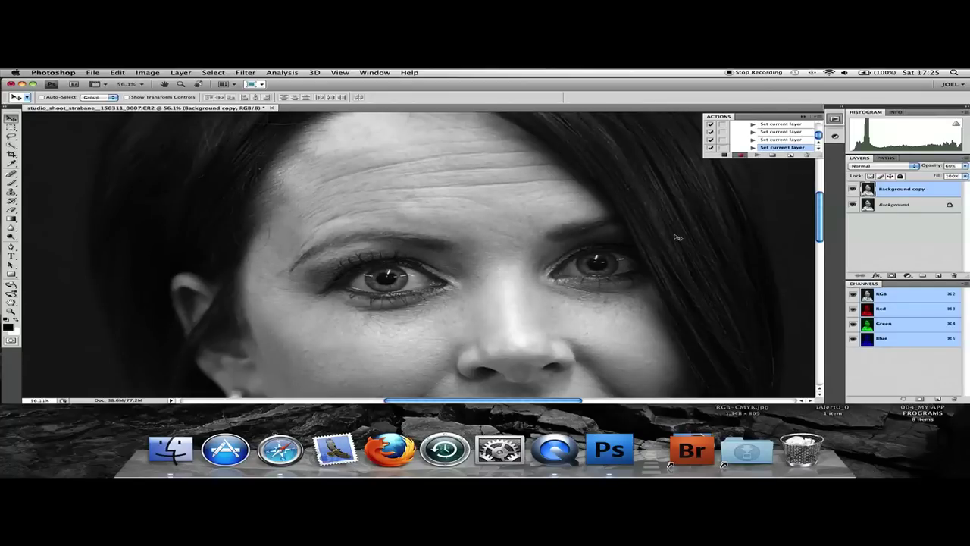
Stop recording the SHARPEN action and return to the start of the BW_SHARPEN set
{"action": "left_click", "coordinate": [725, 155]}
{"action": "left_click_drag", "start_coordinate": [819, 139], "coordinate": [819, 133]}
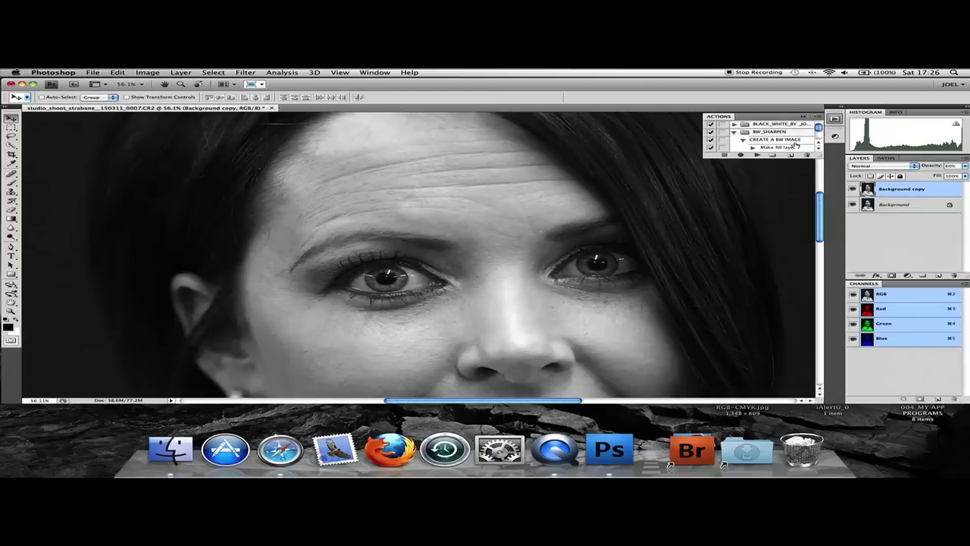
Collapse the CREATE A BW IMAGE action and bring up the list of recorded actions for the unedited colour portrait
{"action": "left_click", "coordinate": [743, 140]}
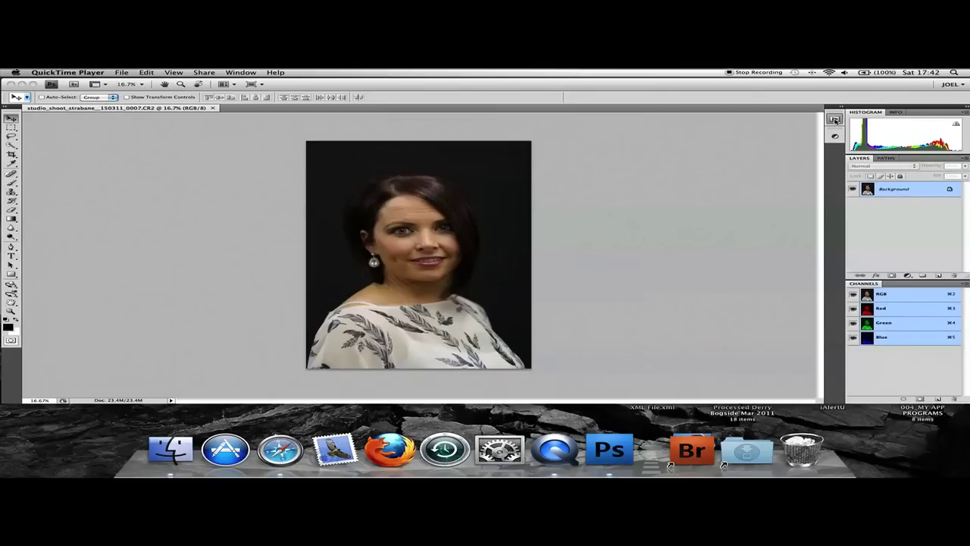
{"action": "left_click", "coordinate": [834, 120]}
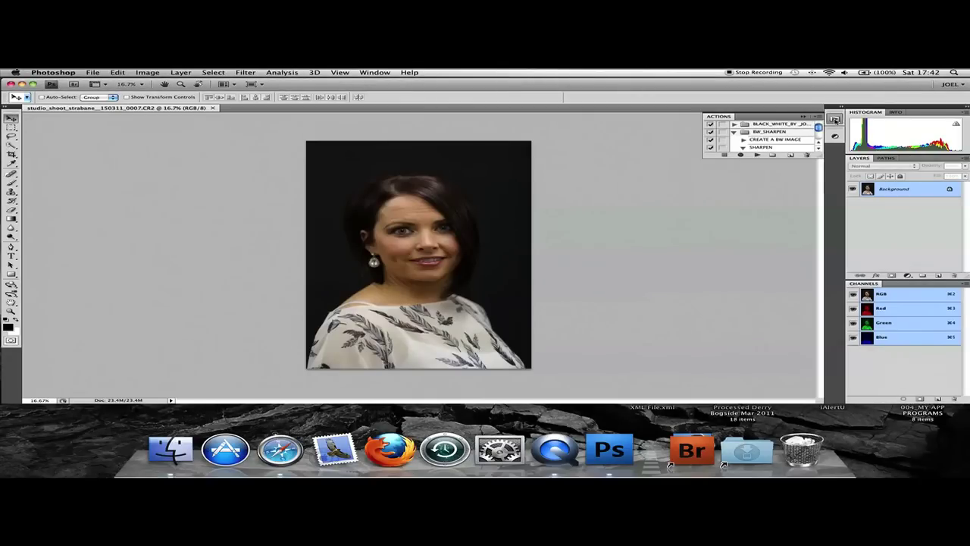
{"action": "left_click", "coordinate": [835, 120]}
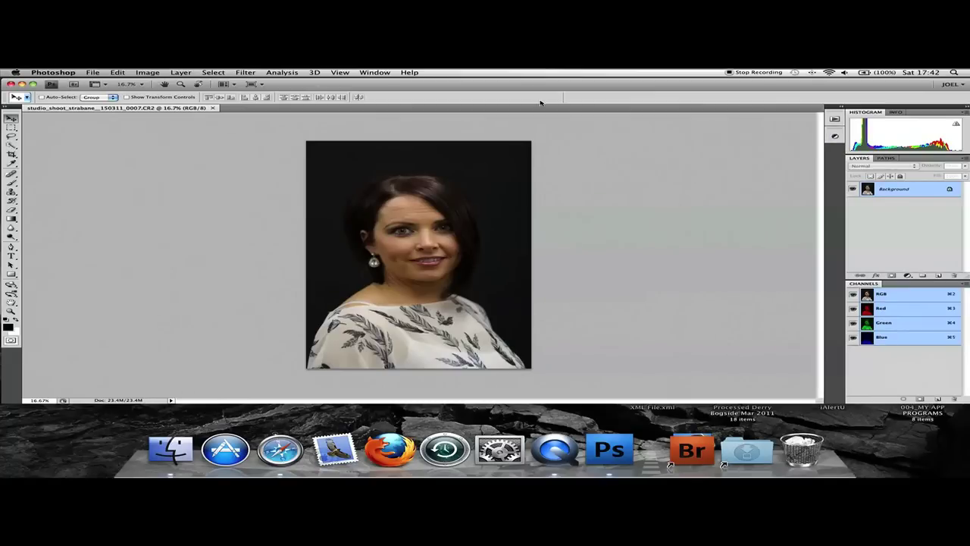
{"action": "left_click", "coordinate": [371, 74]}
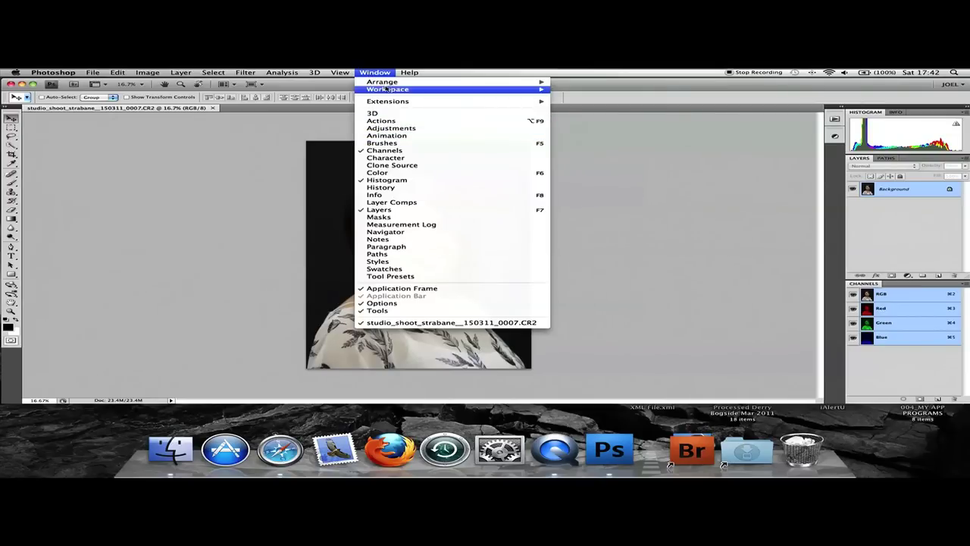
{"action": "left_click", "coordinate": [383, 121]}
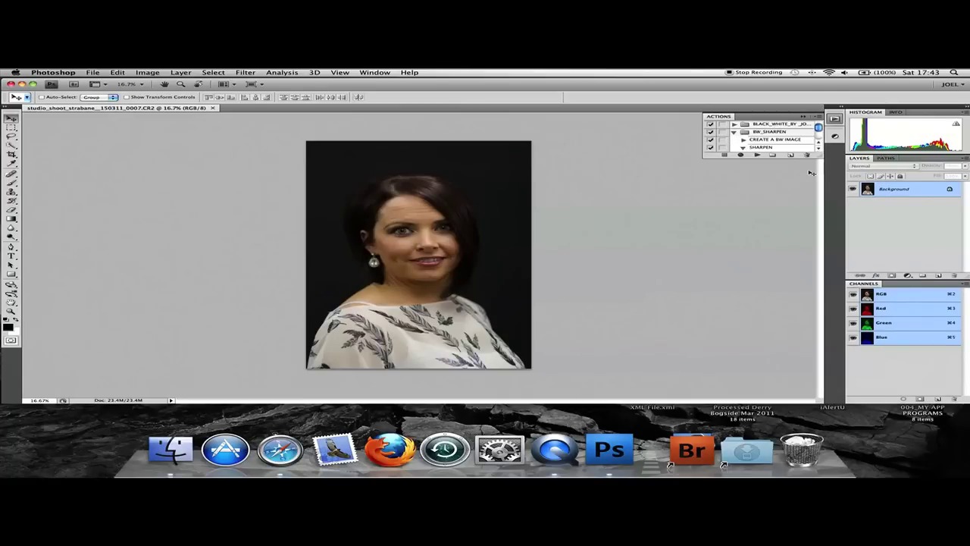
Run the recorded CREATE A BW IMAGE action from the BW_SHARPEN set on the colour portrait
{"action": "left_click", "coordinate": [757, 141]}
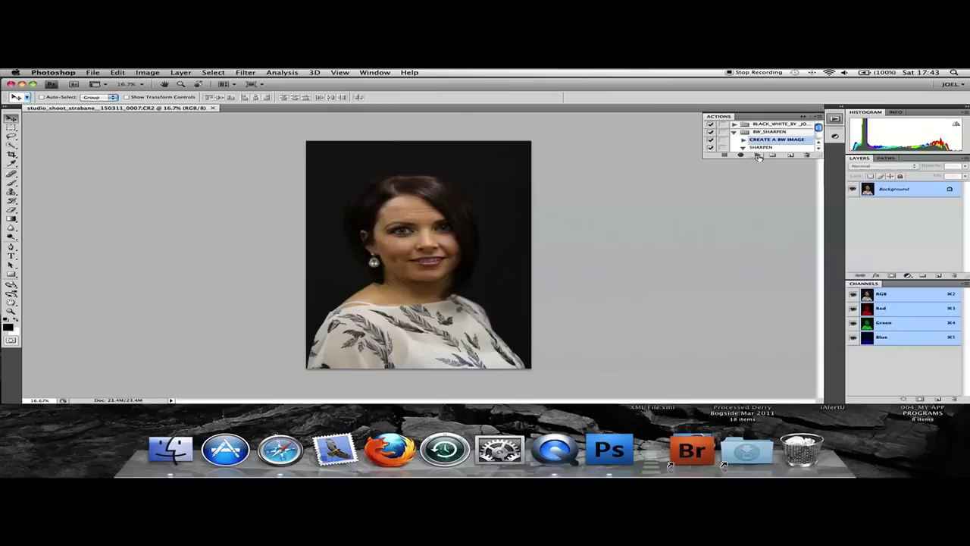
{"action": "left_click", "coordinate": [756, 157]}
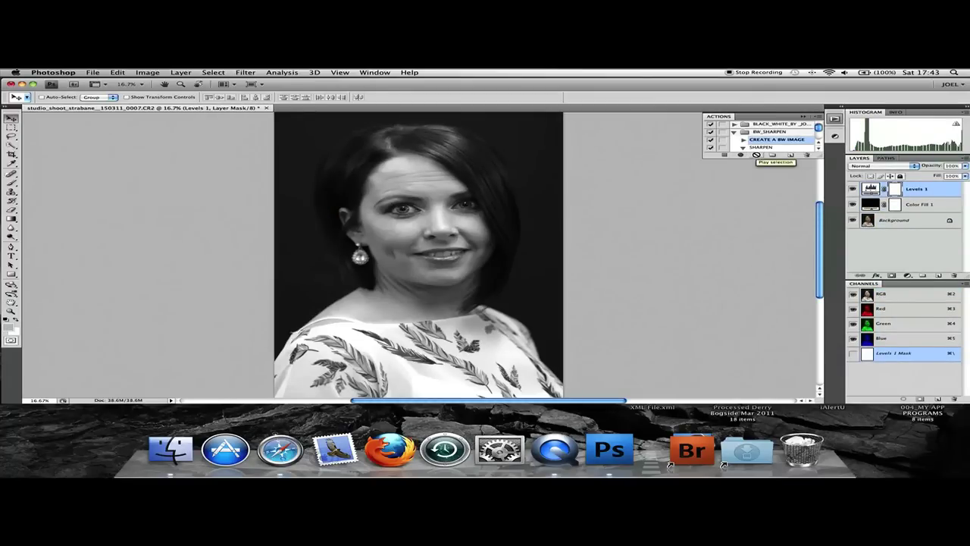
{"action": "left_click", "coordinate": [756, 155]}
Run the recorded SHARPEN action from the BW_SHARPEN set on the black and white portrait
{"action": "left_click", "coordinate": [757, 148]}
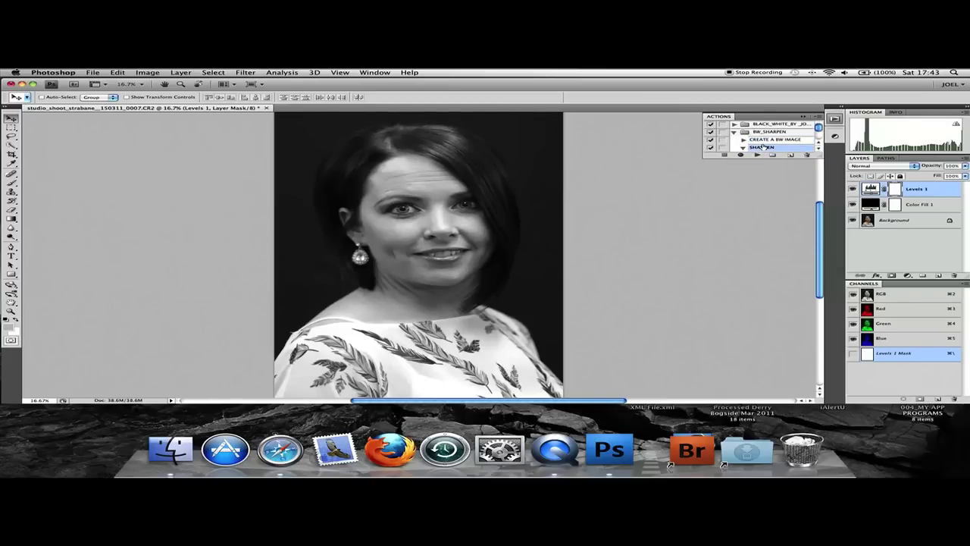
{"action": "left_click", "coordinate": [757, 155]}
{"action": "left_click", "coordinate": [755, 155]}
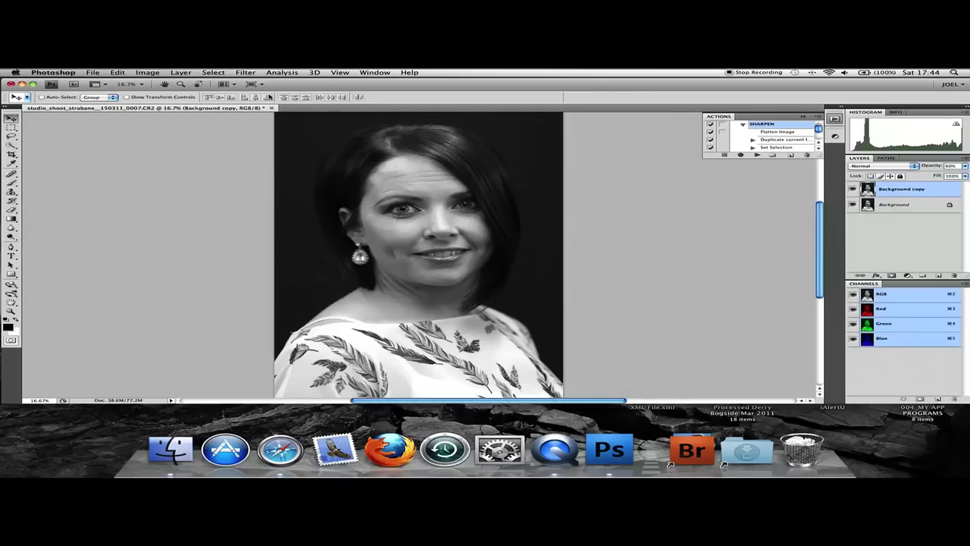
Examine the sharpened portrait in full screen mode, checking the woman's face, eyes and hair at several magnifications
{"action": "left_click", "coordinate": [261, 87]}
{"action": "left_click", "coordinate": [282, 111]}
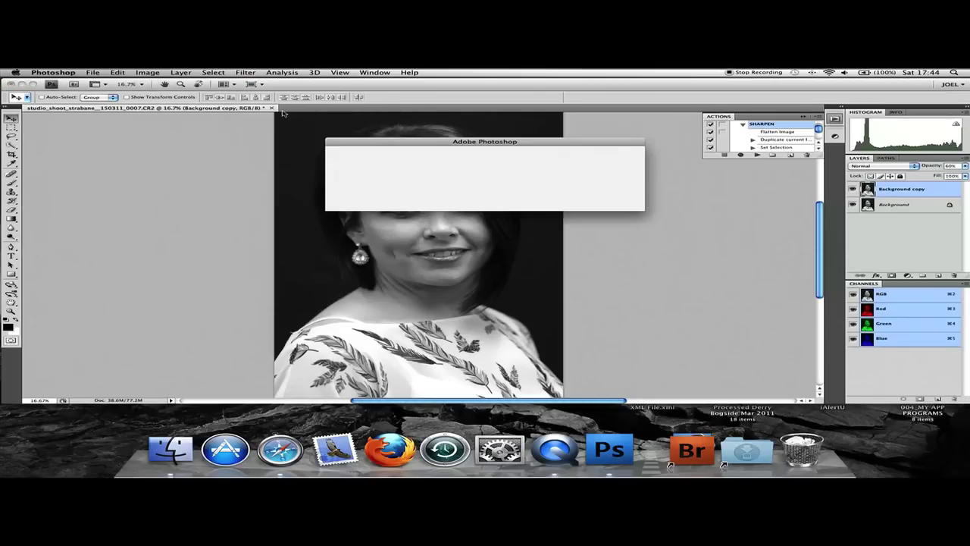
{"action": "left_click", "coordinate": [612, 192]}
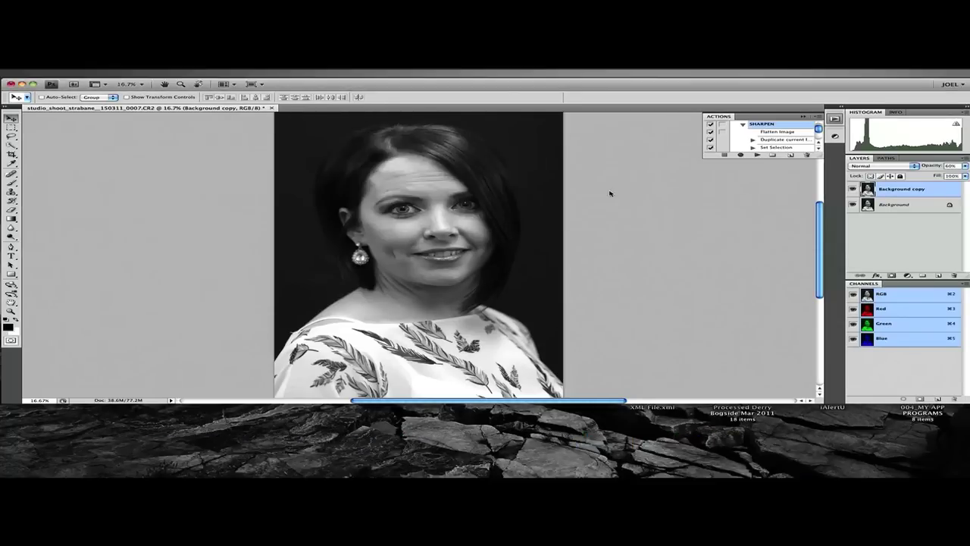
{"action": "scroll", "coordinate": [533, 226], "scroll_direction": "up", "scroll_amount": 5}
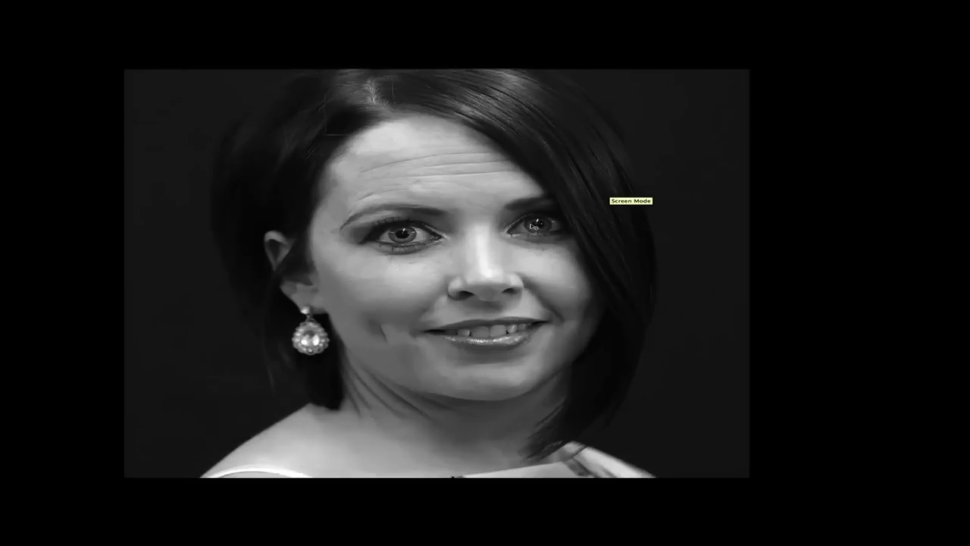
{"action": "scroll", "coordinate": [533, 226], "scroll_direction": "up", "scroll_amount": 1}
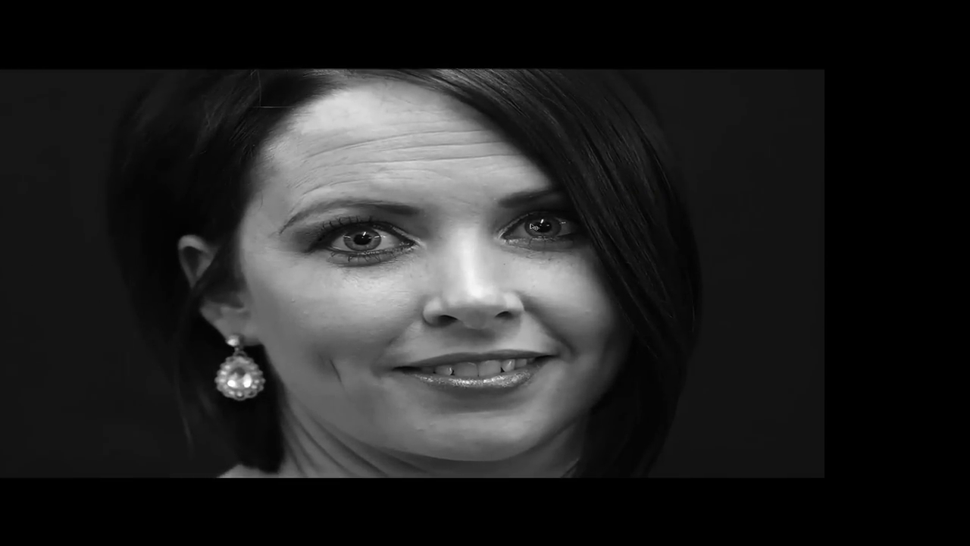
{"action": "scroll", "coordinate": [534, 226], "scroll_direction": "up", "scroll_amount": 3}
{"action": "scroll", "coordinate": [534, 226], "scroll_direction": "up", "scroll_amount": 2}
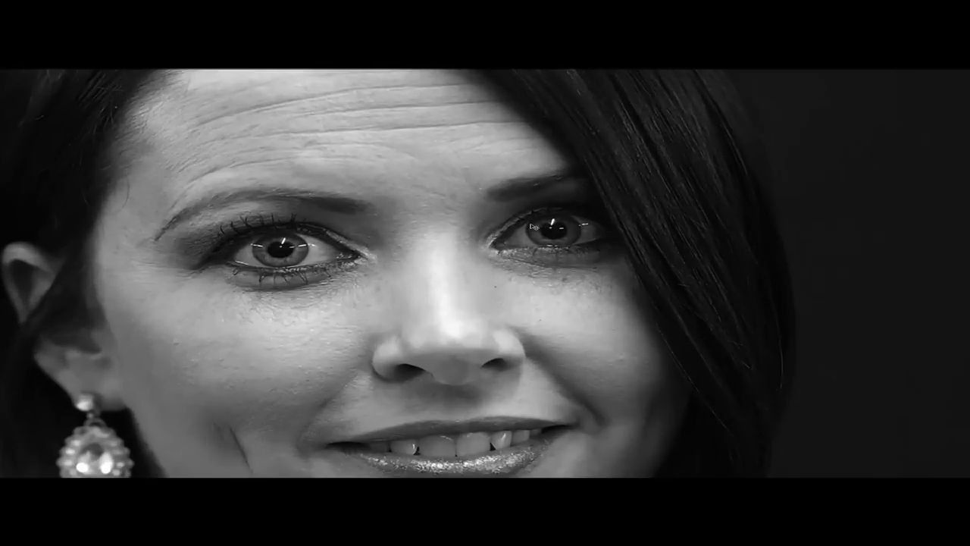
{"action": "scroll", "coordinate": [533, 226], "scroll_direction": "down", "scroll_amount": 2}
{"action": "scroll", "coordinate": [533, 225], "scroll_direction": "up", "scroll_amount": 2}
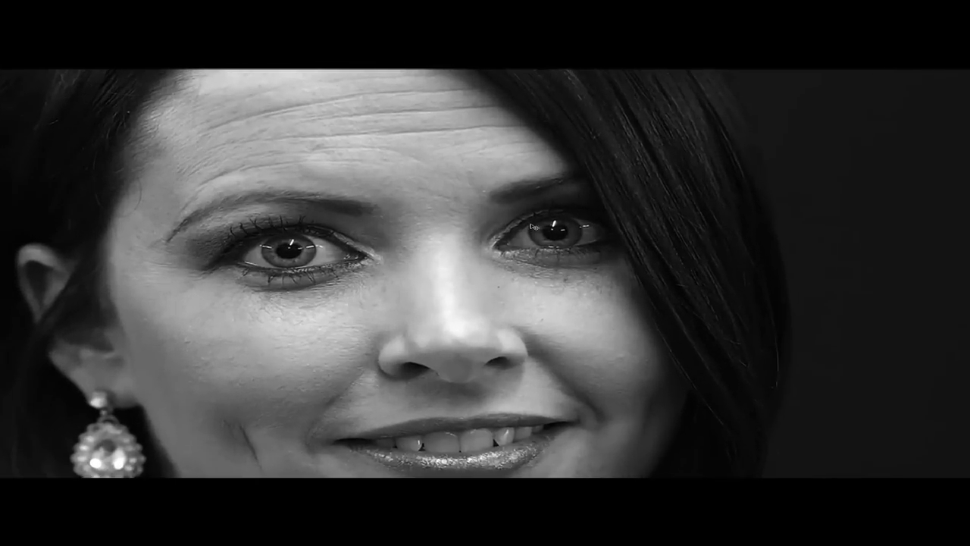
{"action": "scroll", "coordinate": [533, 226], "scroll_direction": "down", "scroll_amount": 3}
{"action": "scroll", "coordinate": [533, 226], "scroll_direction": "down", "scroll_amount": 1}
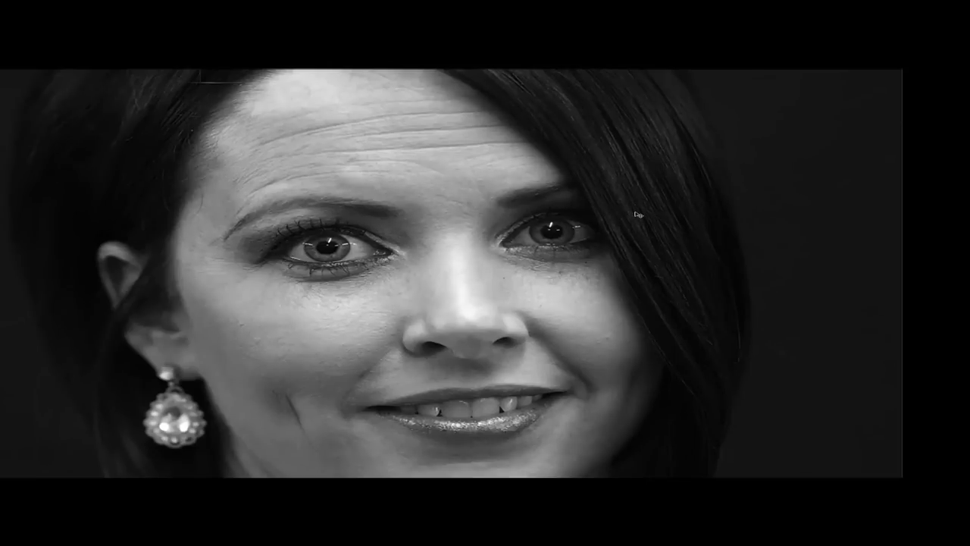
{"action": "scroll", "coordinate": [637, 215], "scroll_direction": "up", "scroll_amount": 3}
{"action": "scroll", "coordinate": [637, 214], "scroll_direction": "up", "scroll_amount": 2}
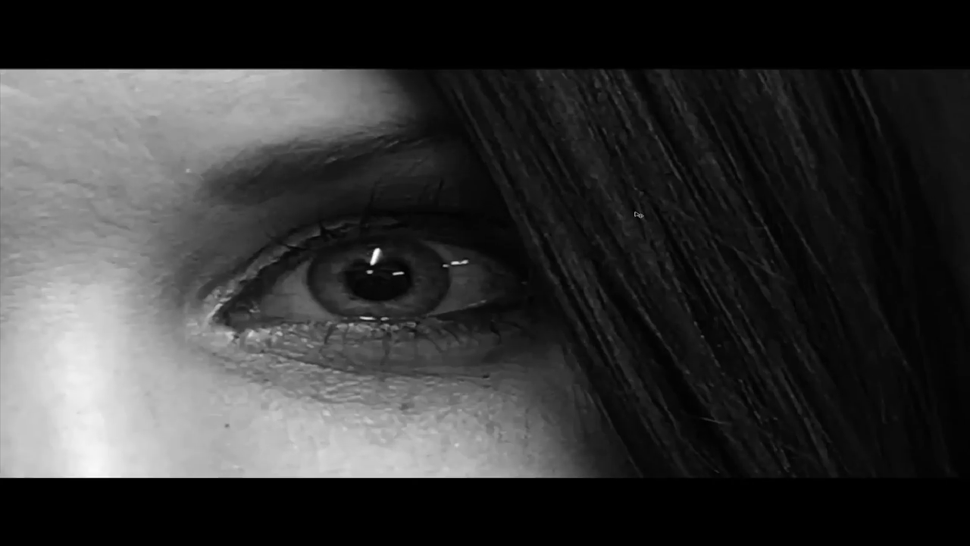
{"action": "scroll", "coordinate": [636, 215], "scroll_direction": "down", "scroll_amount": 2}
{"action": "scroll", "coordinate": [637, 214], "scroll_direction": "down", "scroll_amount": 5}
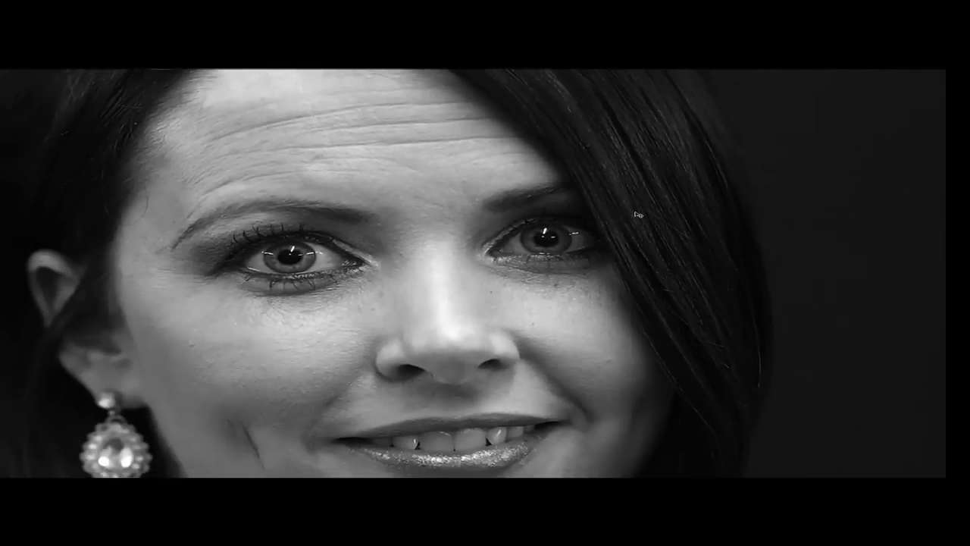
{"action": "scroll", "coordinate": [637, 215], "scroll_direction": "down", "scroll_amount": 5}
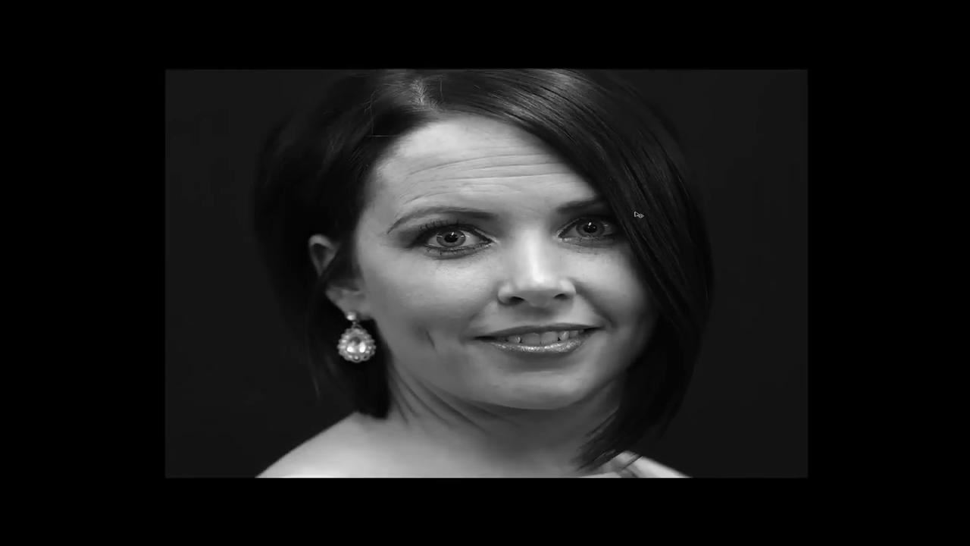